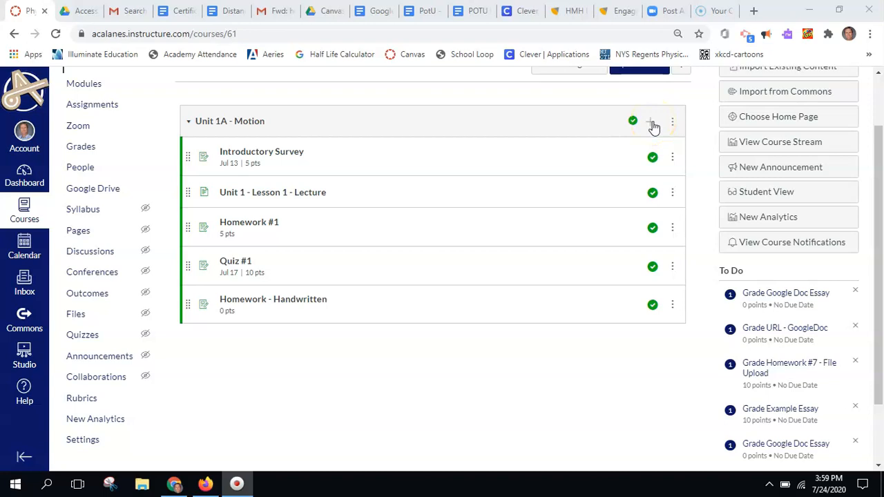
Add a new assignment named "Google Doc Essay" to the Unit 1A - Motion module.
left_click(651, 123)
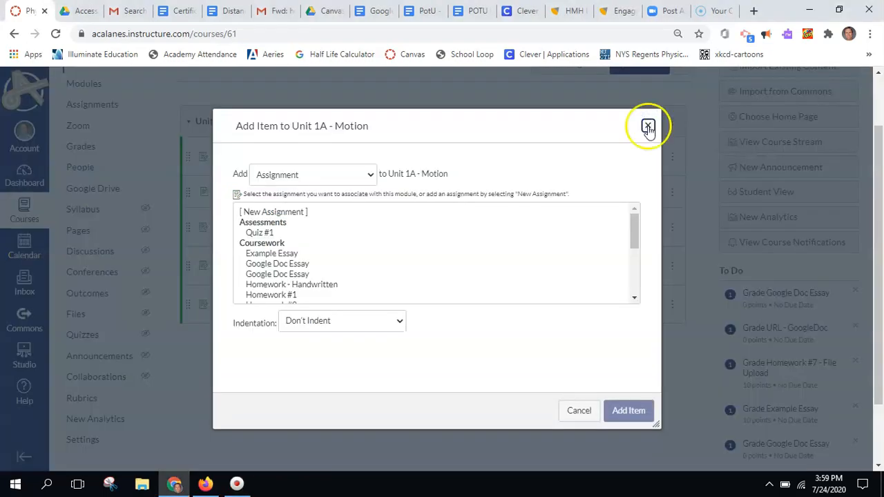
left_click(298, 216)
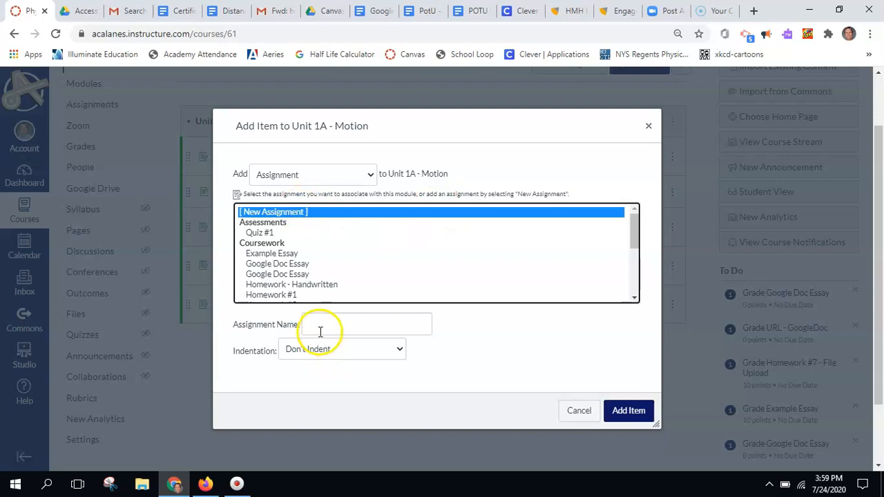
left_click(316, 325)
type("Google D")
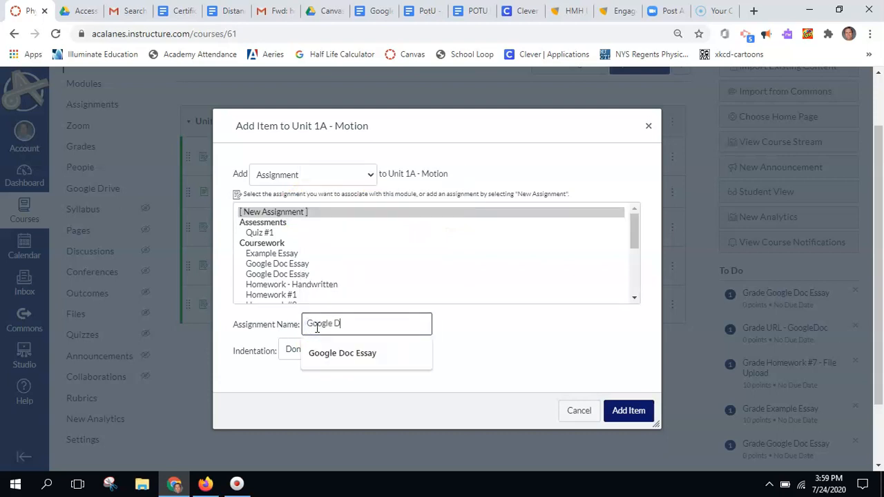
type("oc Essay")
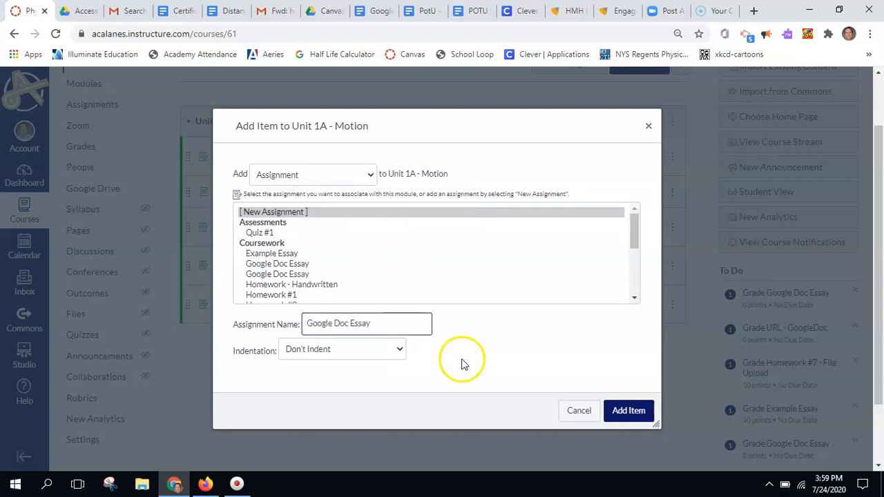
left_click(637, 411)
Edit the new Google Doc Essay assignment to use Online submission with Website URL as the entry option.
left_click(252, 341)
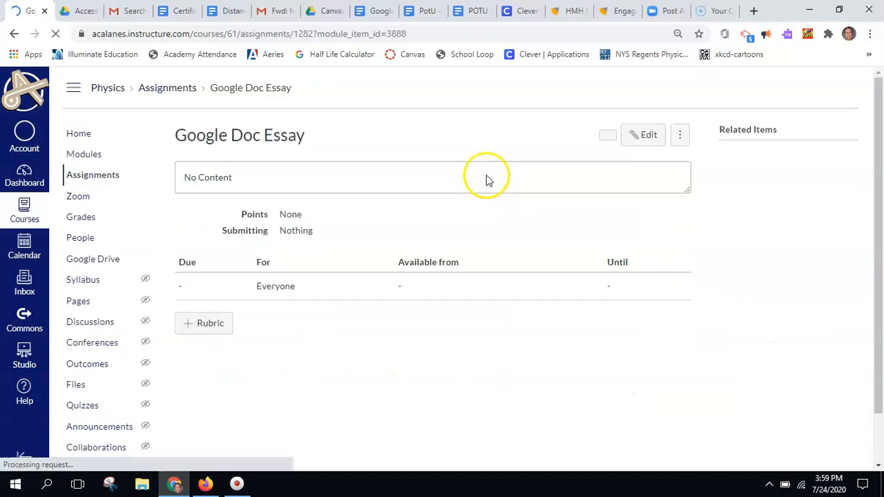
left_click(641, 135)
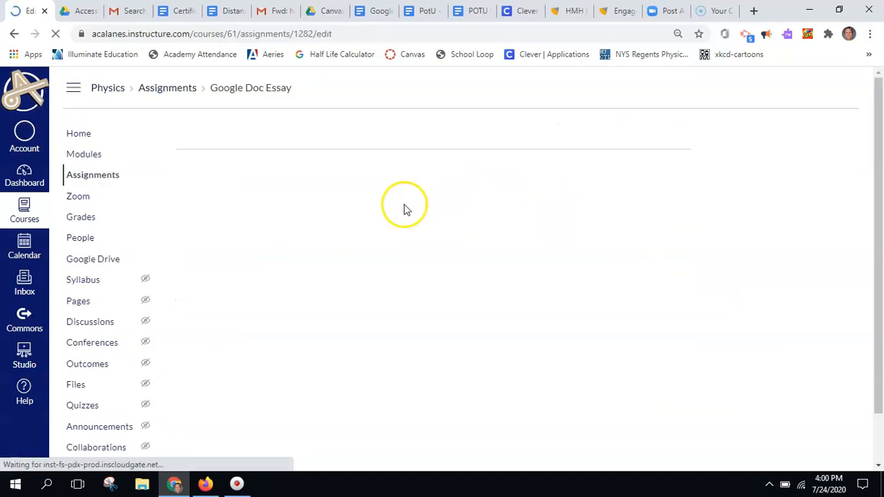
scroll(426, 299, "down", 5)
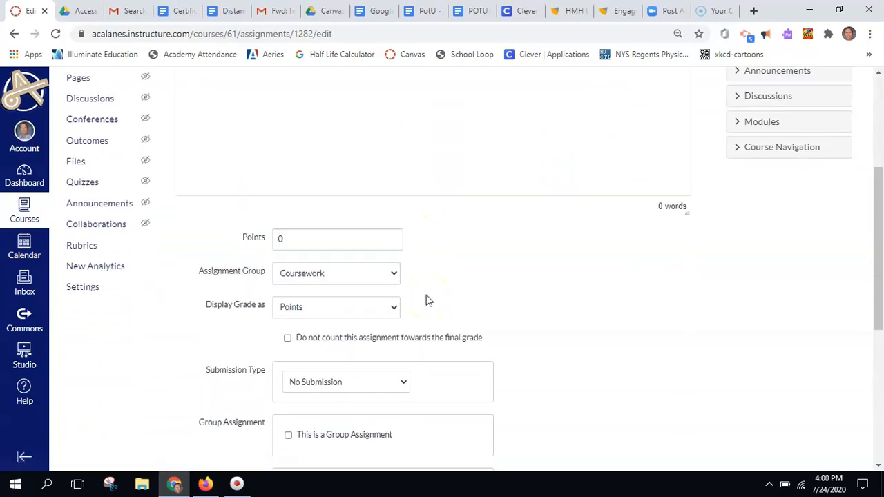
left_click(406, 262)
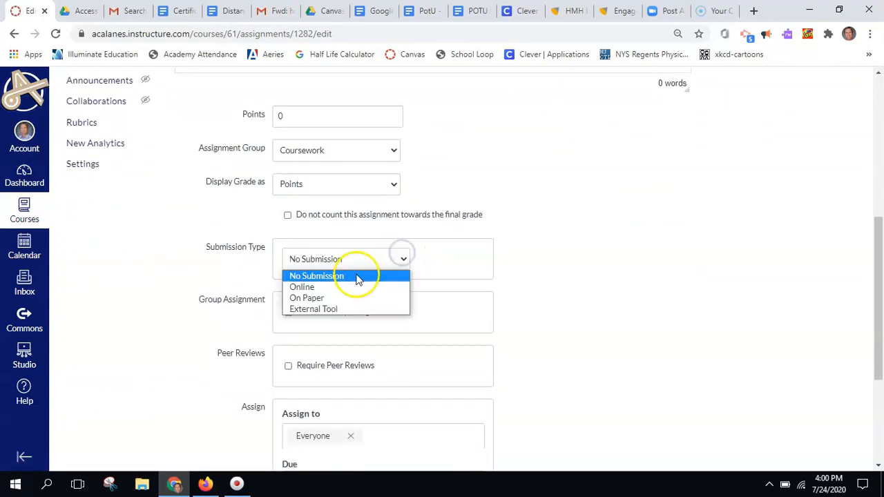
left_click(338, 286)
scroll(482, 296, "down", 1)
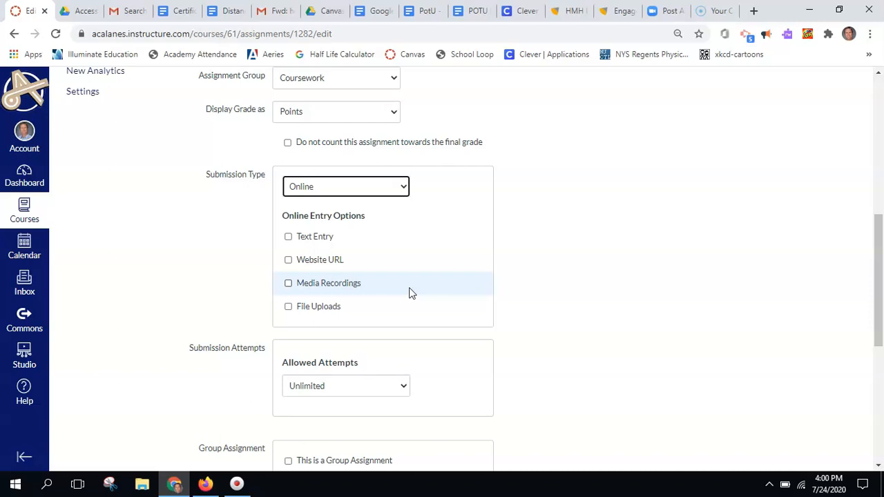
left_click(289, 261)
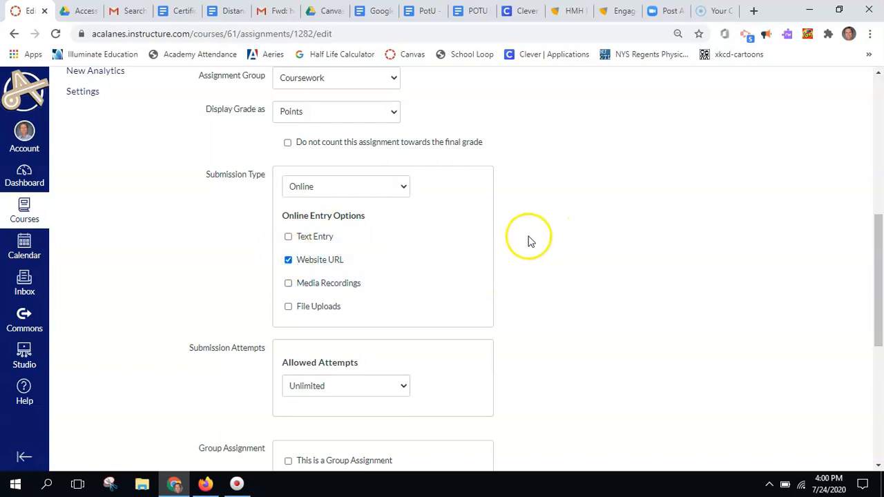
Enter the description "Please submit a link to your working google doc essay. (Please make sure that it is in a folder that is shared with me).".
scroll(566, 206, "up", 6)
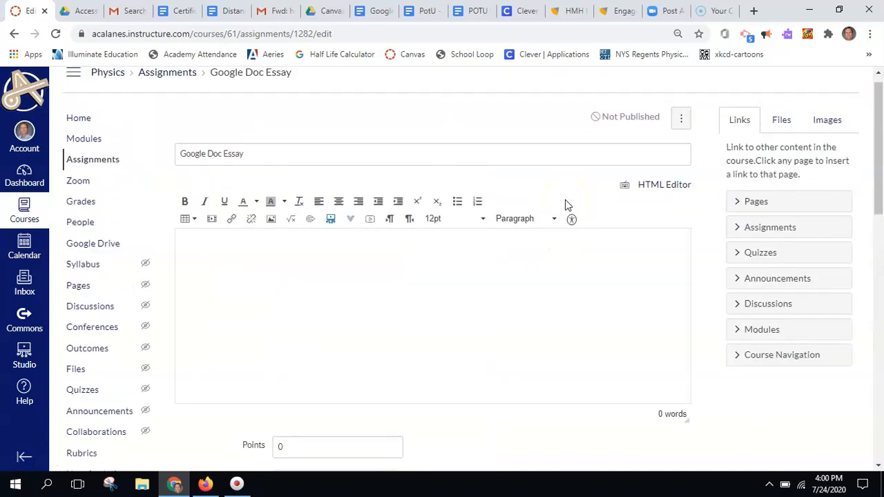
left_click(381, 257)
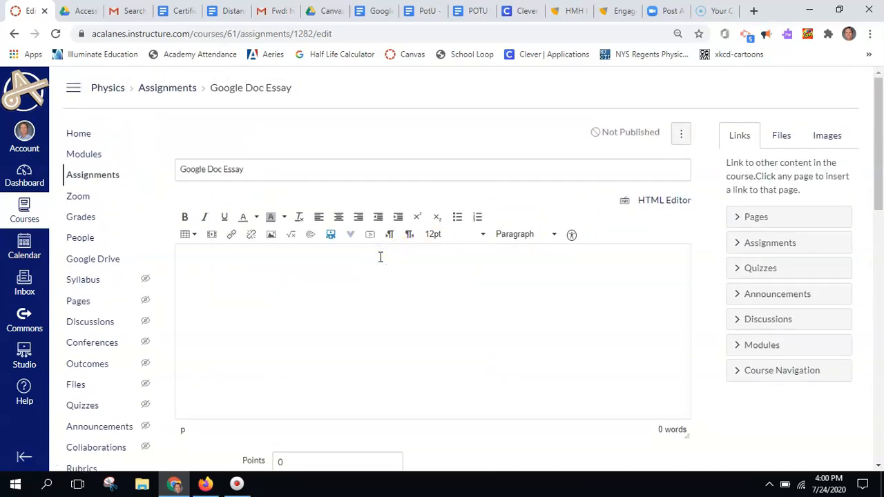
type("Please submit a link to your working google doc essay.  (Please")
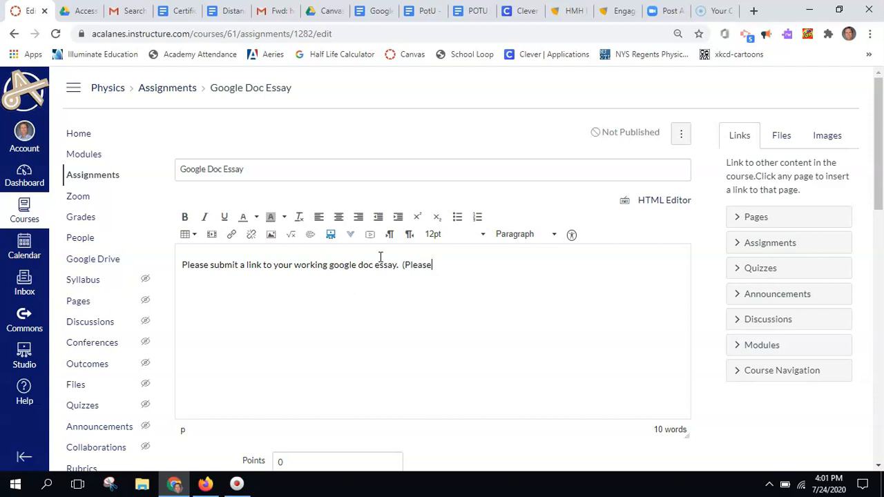
type("sure that it is in a sha")
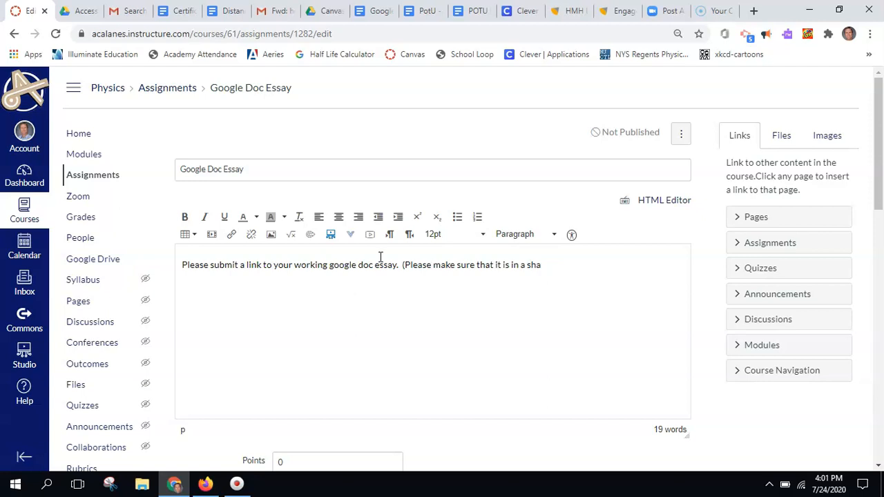
type("retaht is")
key("BackSpace")
key("BackSpace")
key("BackSpace")
key("BackSpace")
type("hared).")
left_click(329, 271)
Save and publish the Google Doc Essay assignment.
scroll(329, 272, "down", 3)
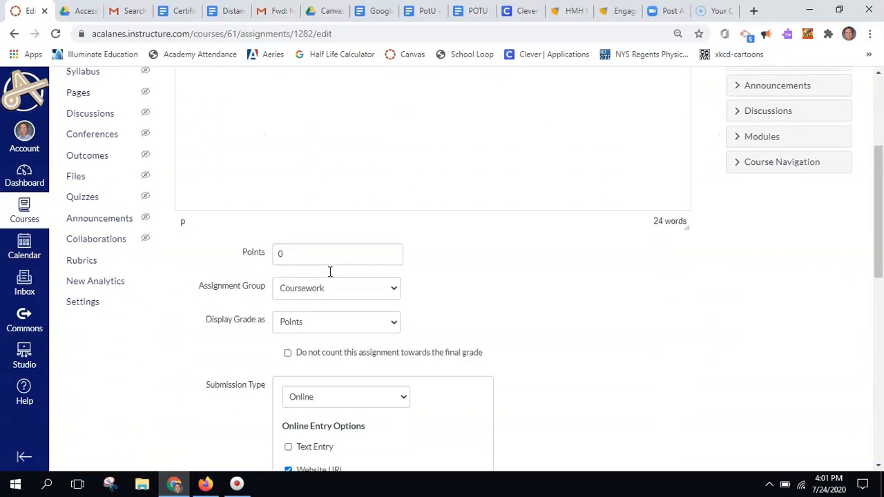
scroll(418, 308, "down", 2)
scroll(462, 325, "down", 6)
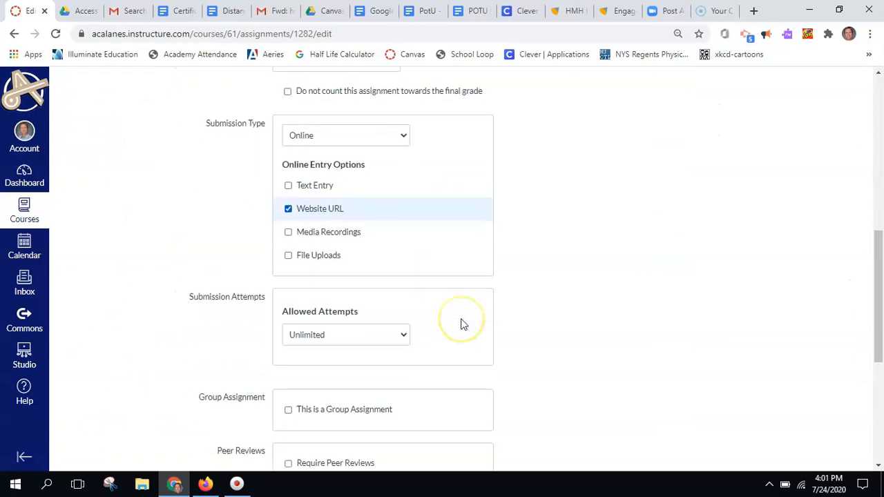
left_click(612, 422)
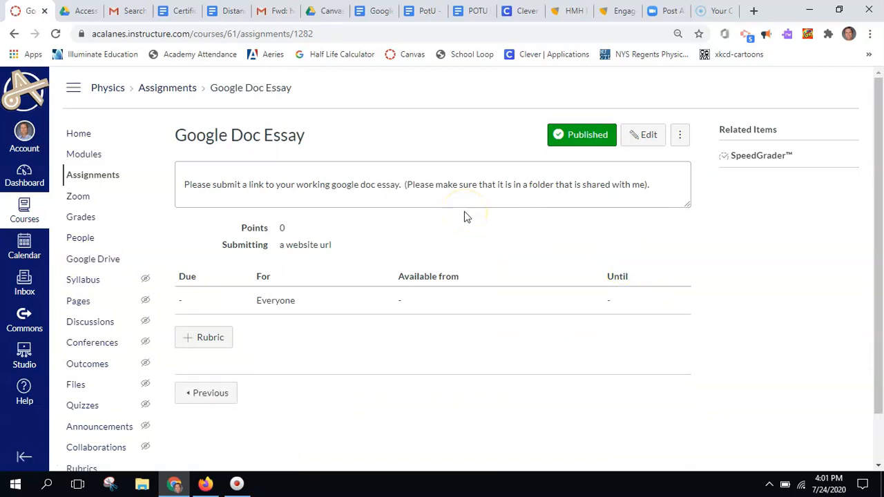
Switch to Firefox, check who the Google Essay Example document is shared with, and copy its web address.
left_click(205, 484)
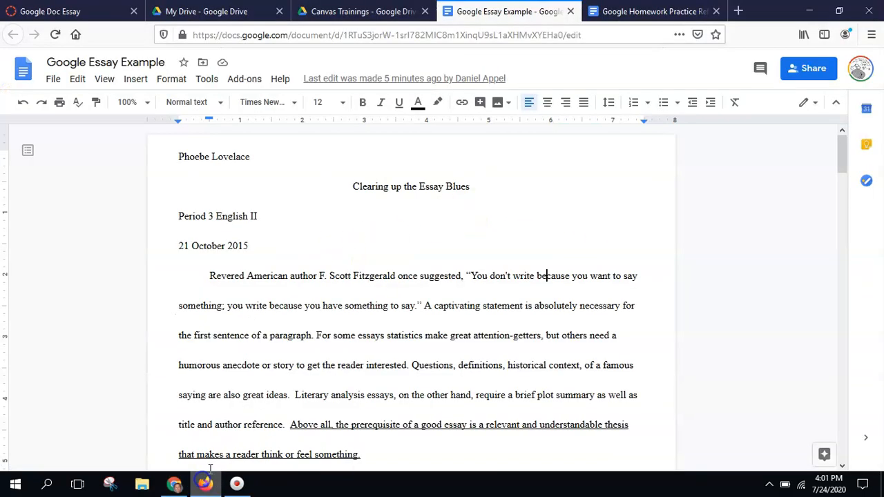
left_click(90, 13)
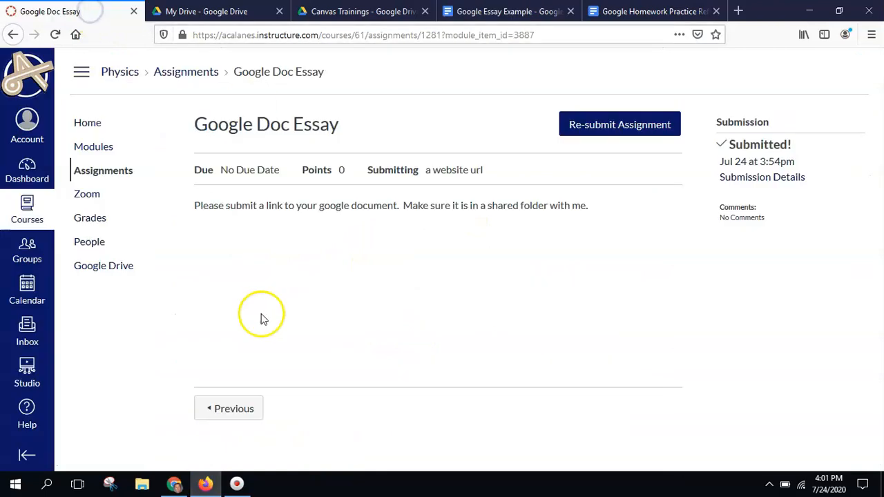
left_click(470, 13)
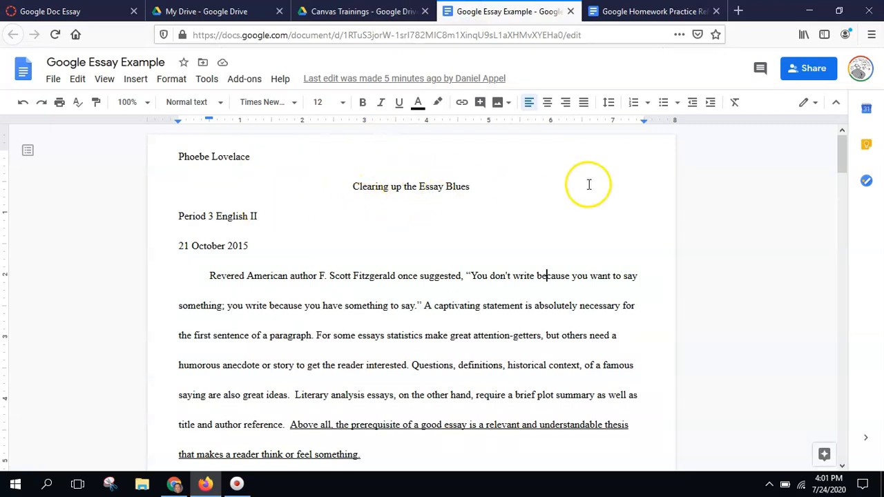
left_click(802, 68)
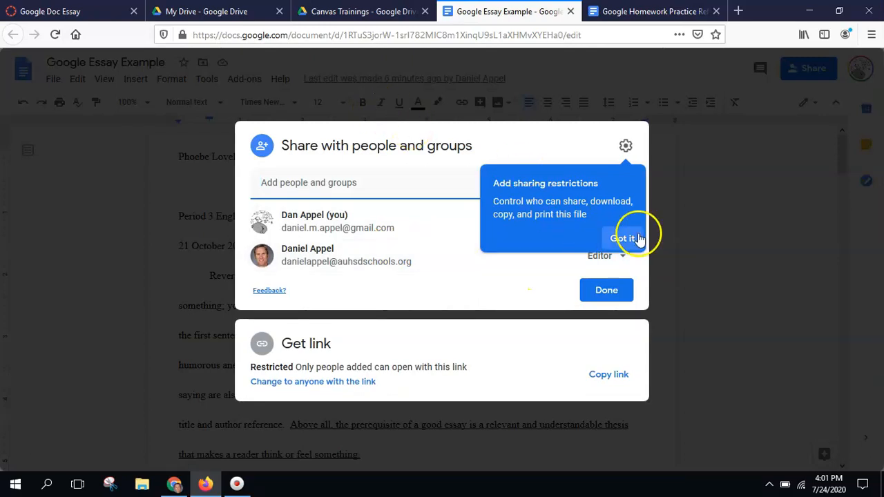
left_click(622, 239)
left_click(517, 35)
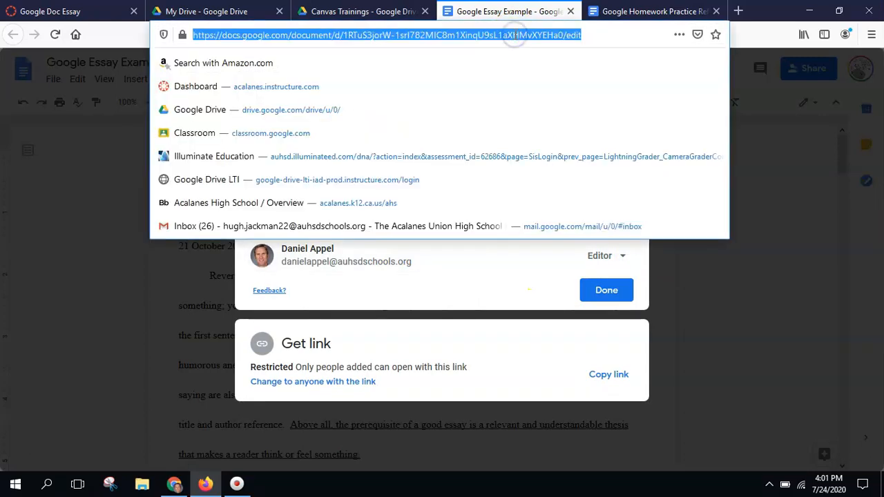
Open the newly published Google Doc Essay assignment from the Physics course home page in the student's Canvas session.
left_click(79, 12)
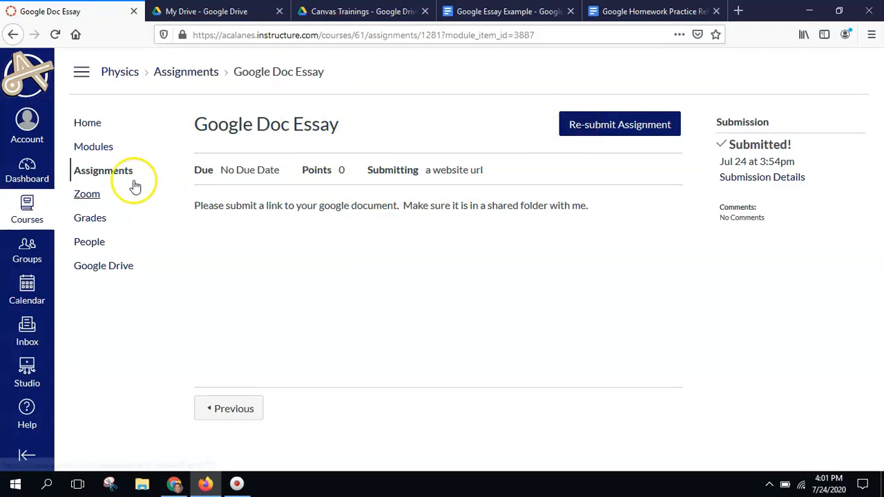
left_click(76, 129)
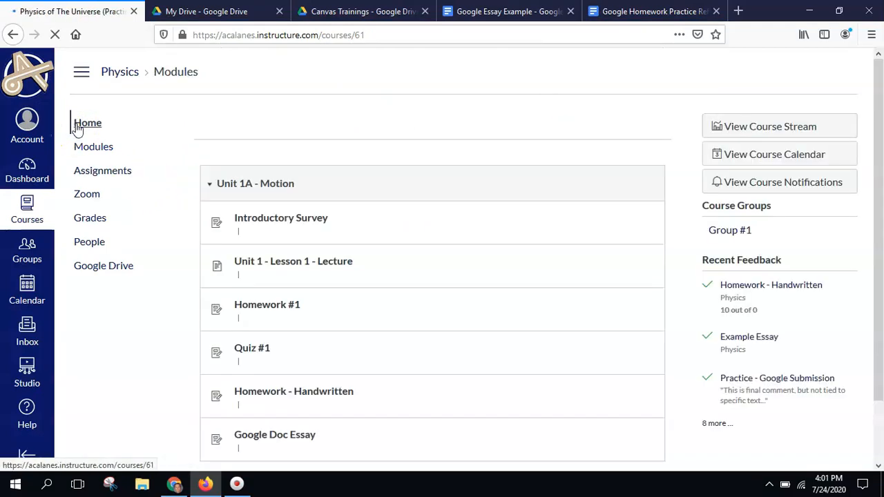
scroll(223, 247, "down", 1)
left_click(275, 373)
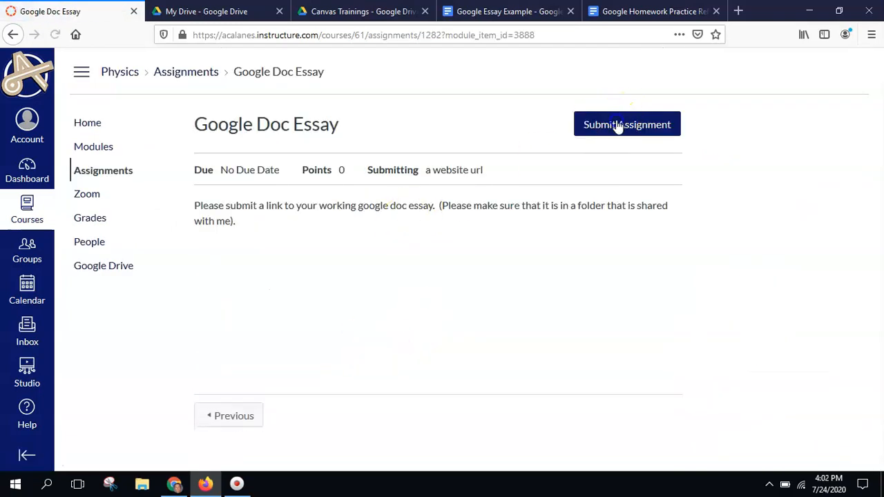
Submit the assignment with the copied Google Doc link as the website URL.
left_click(620, 125)
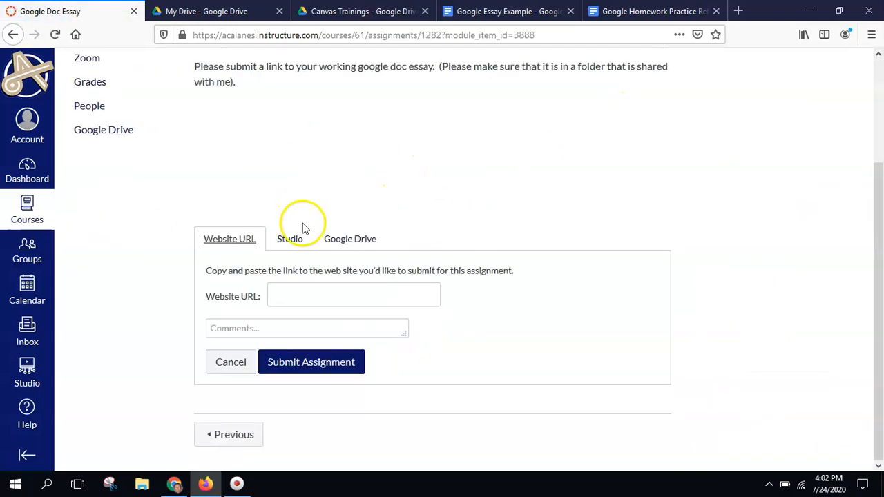
left_click(282, 294)
key("ctrl+v")
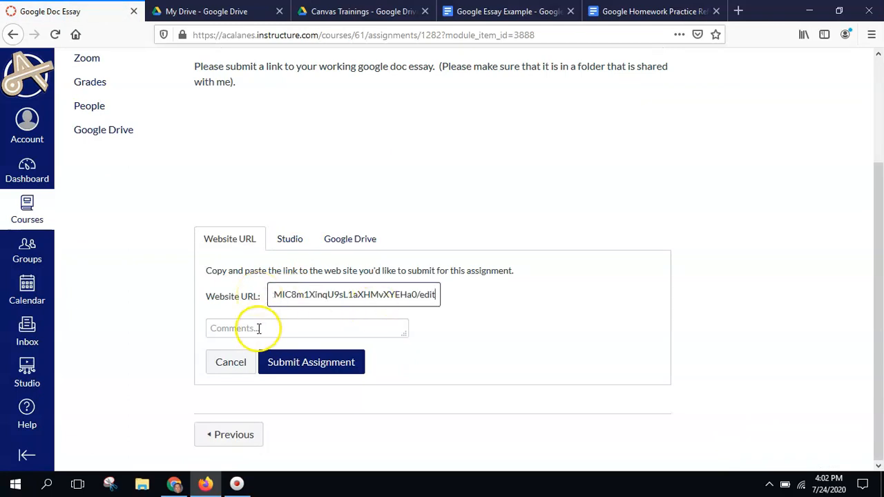
left_click(299, 366)
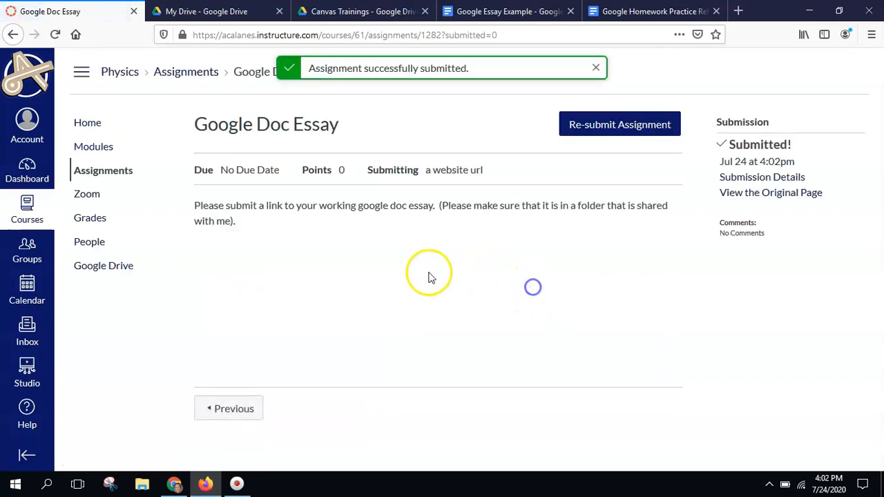
Switch to the teacher's Canvas in Chrome and open the URL - GoogleDoc submission's linked essay in SpeedGrader from the gradebook.
left_click(175, 484)
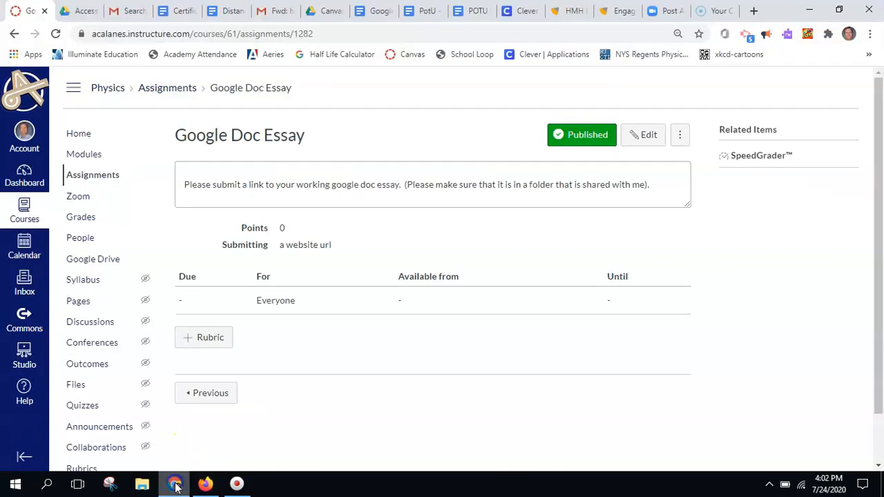
left_click(76, 218)
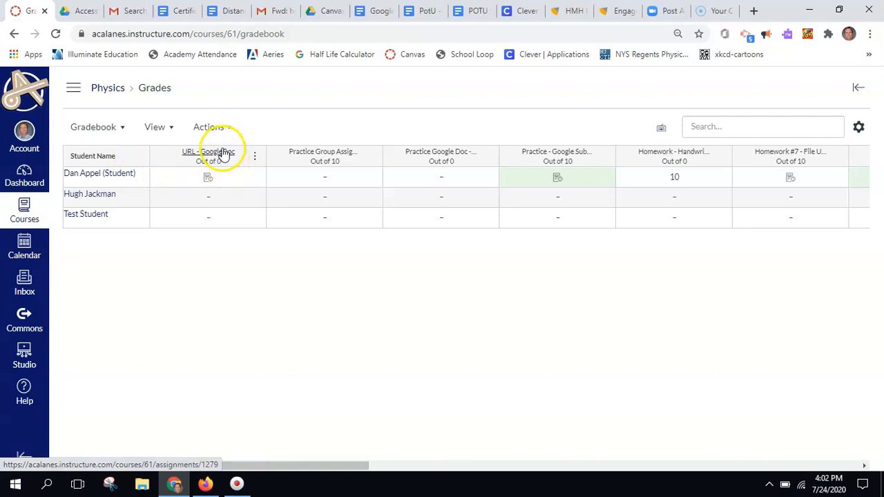
left_click(255, 156)
left_click(247, 207)
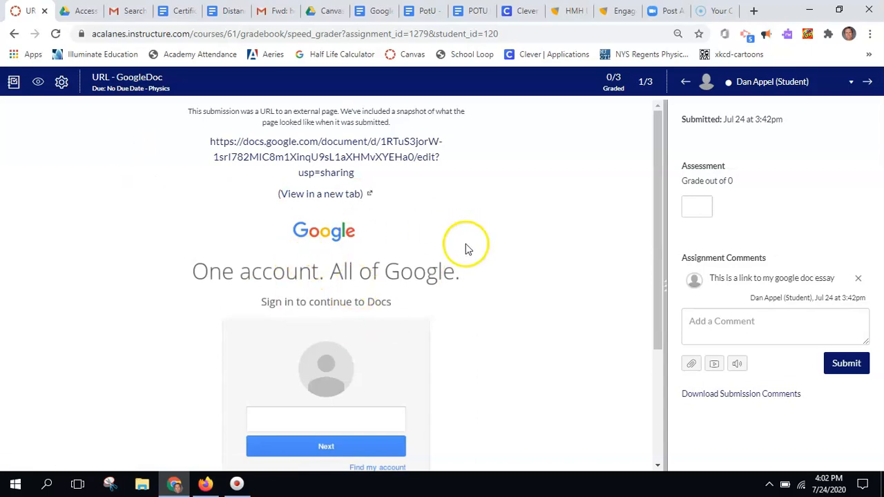
left_click(329, 160)
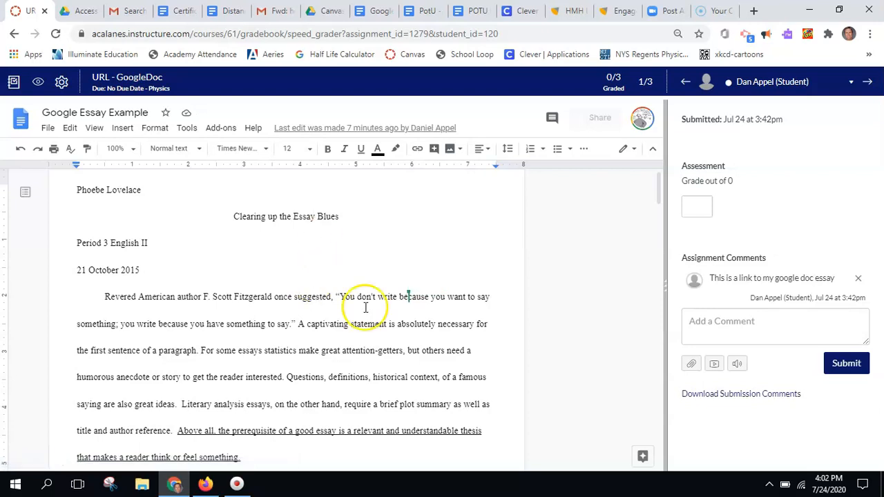
left_click_drag(453, 303, 367, 297)
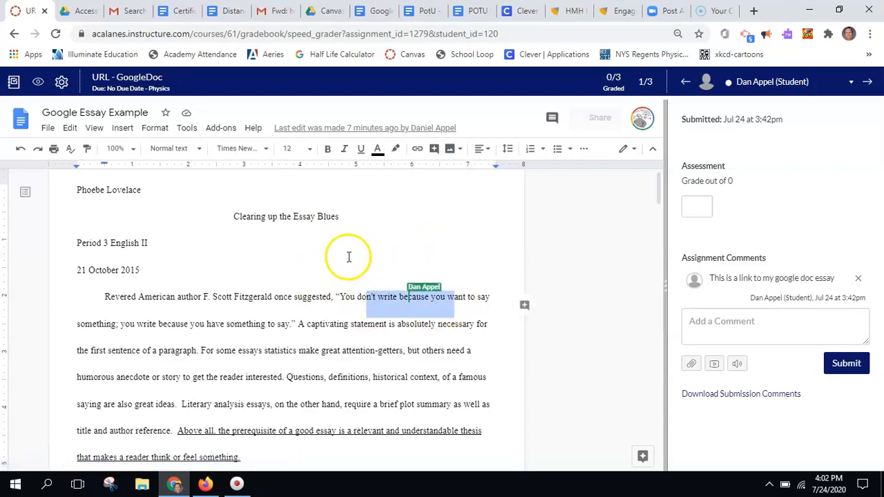
left_click(523, 305)
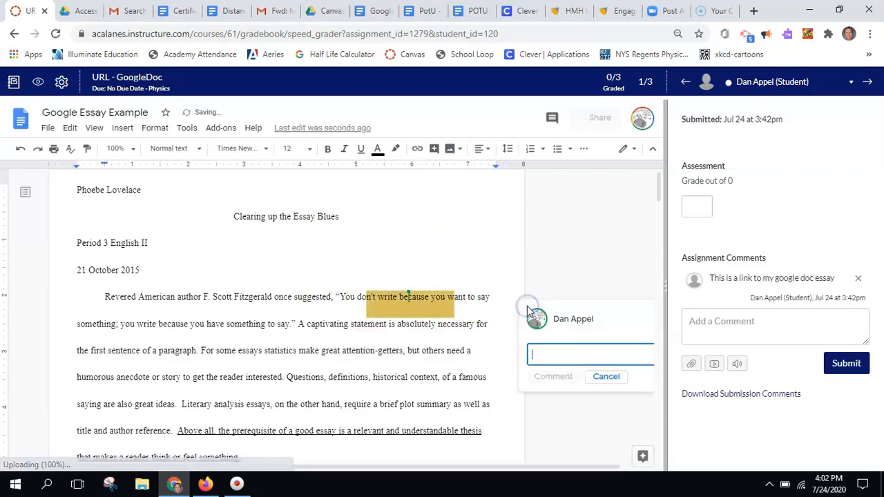
left_click(536, 317)
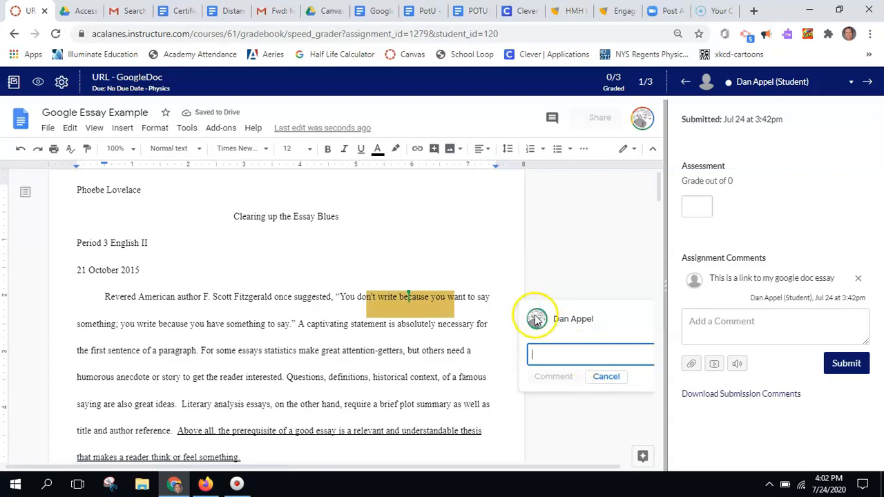
left_click(608, 379)
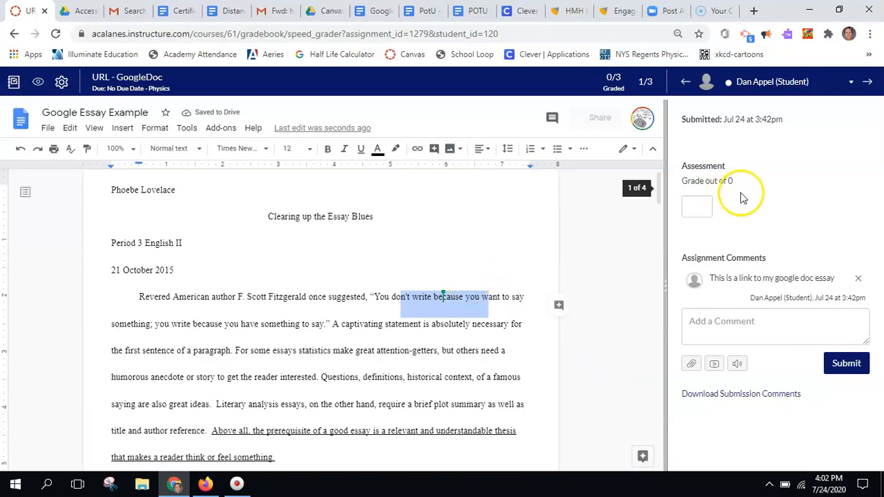
Switch the essay document to the teacher's default school Google account and dismiss the signed-in account notice.
left_click(641, 118)
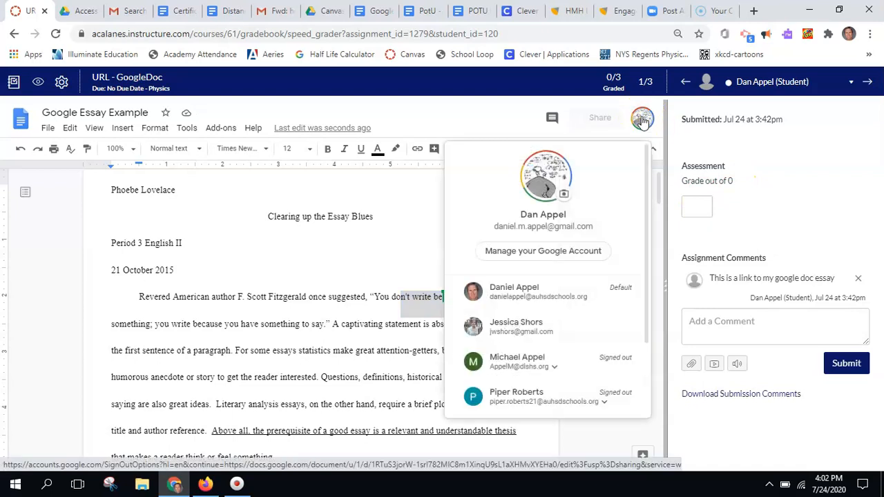
left_click(499, 290)
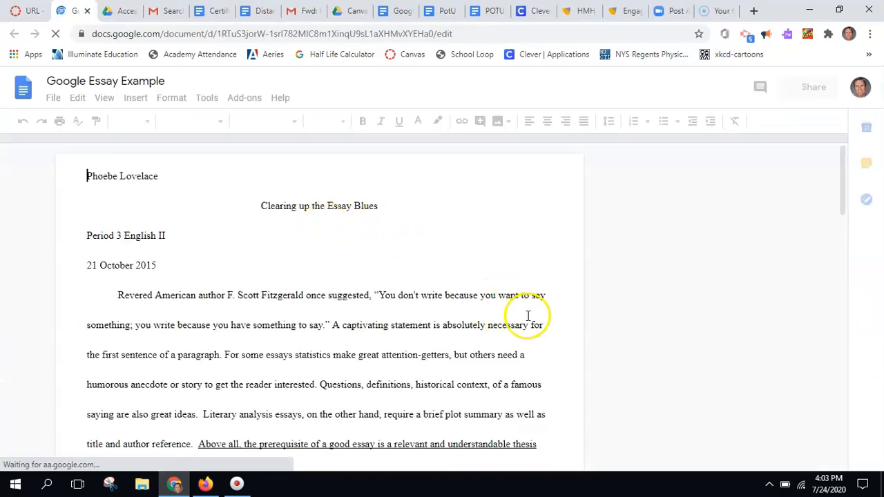
left_click_drag(550, 299, 453, 300)
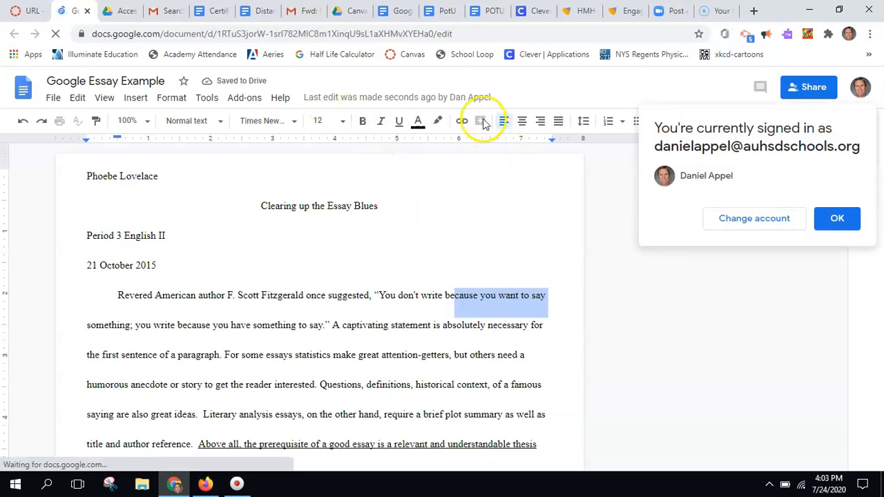
left_click(464, 295)
left_click(833, 220)
left_click(489, 307)
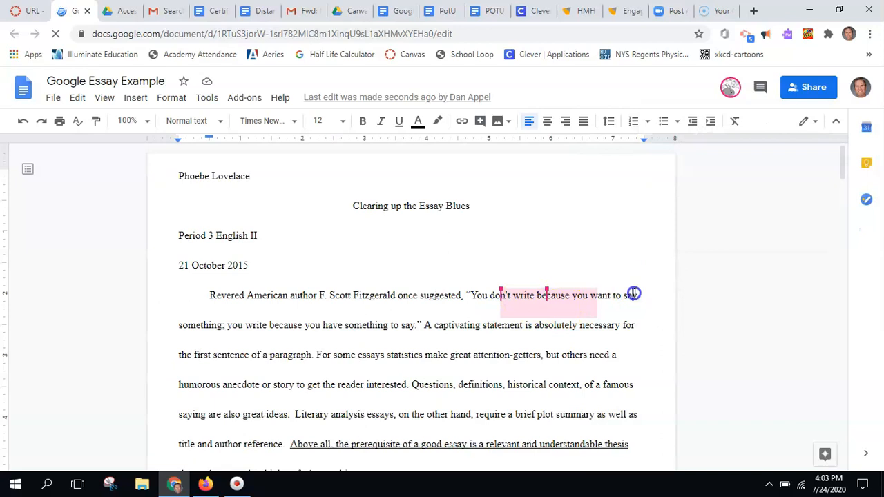
Add the comment "This is good" to the first line of the essay's opening paragraph.
left_click_drag(635, 295, 446, 289)
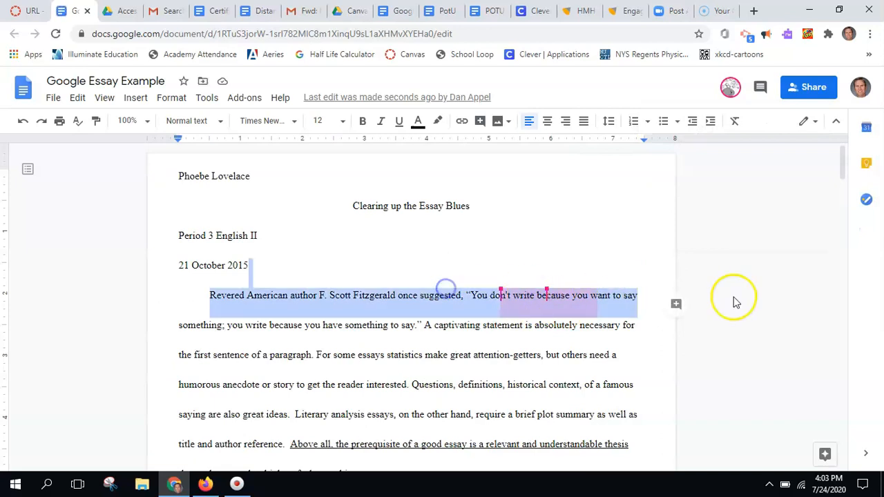
left_click(676, 304)
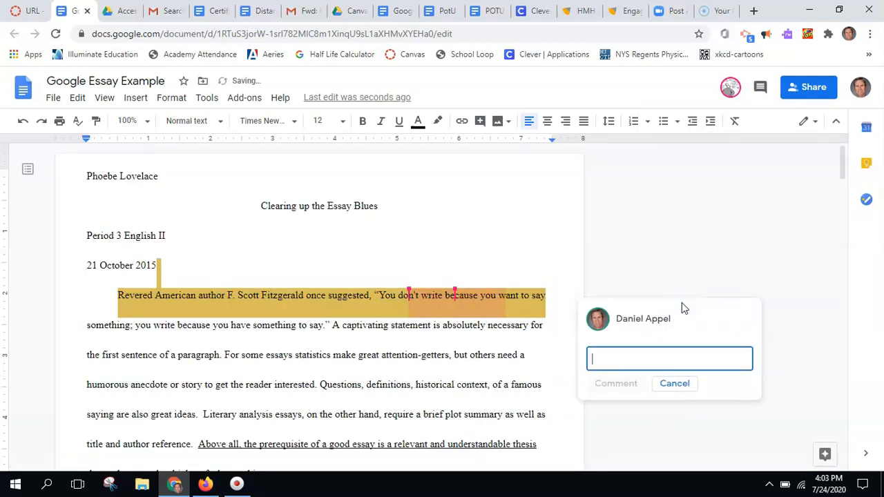
type("This is good")
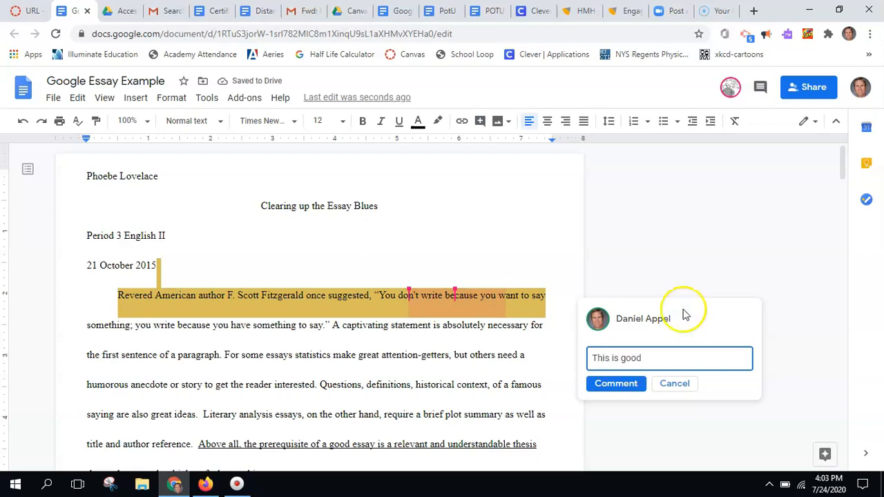
left_click(624, 385)
Add the comment "Good job" to the opening paragraph's passage from "historical context" through "understandable thesis".
scroll(534, 318, "down", 1)
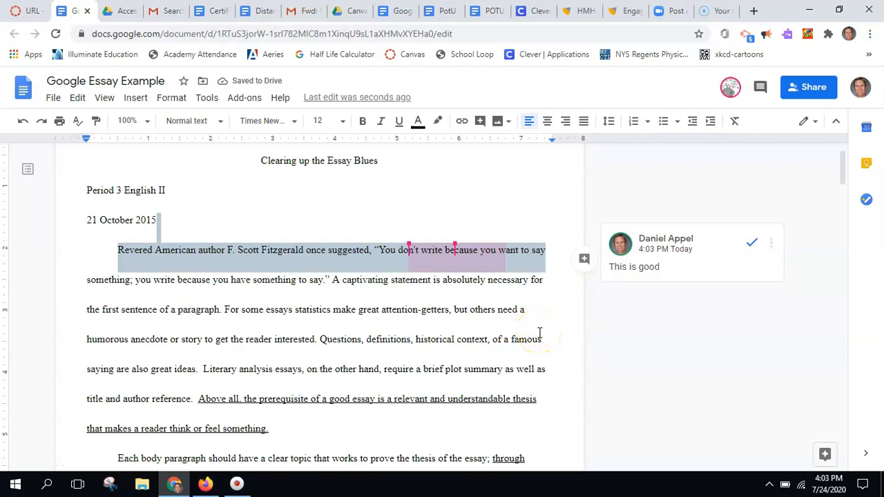
left_click_drag(537, 402, 452, 359)
right_click(453, 359)
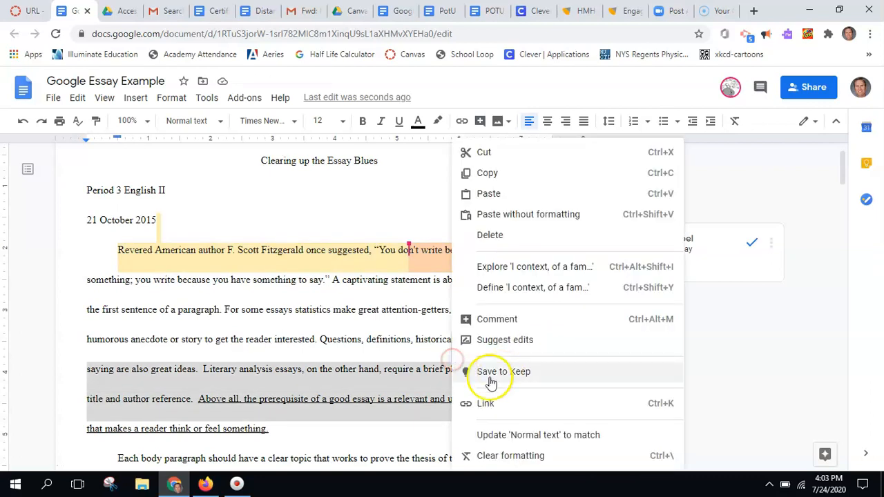
left_click(430, 366)
left_click_drag(551, 404, 412, 340)
left_click(582, 409)
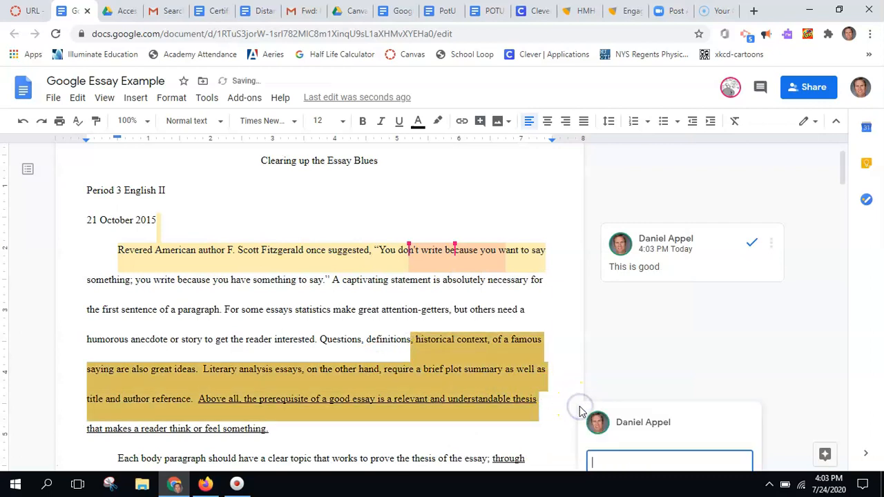
type("Good job")
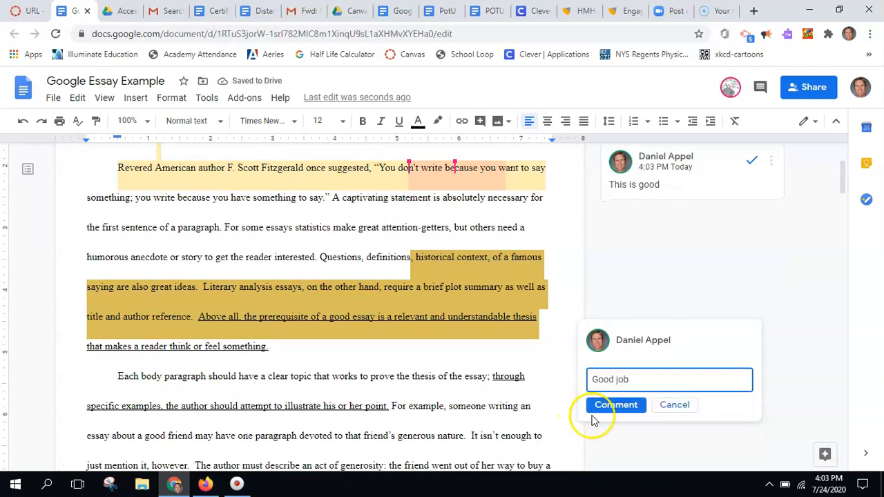
left_click(594, 413)
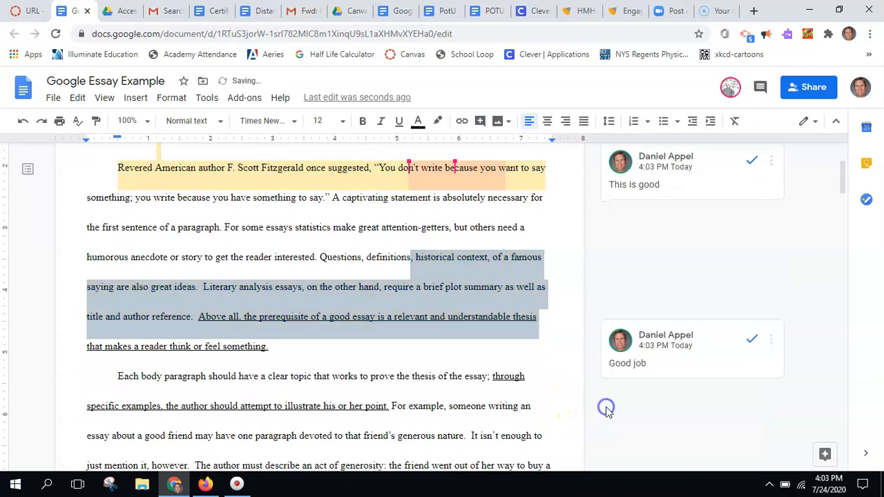
Return to SpeedGrader and check that the new document comments appear in the embedded essay.
left_click(20, 14)
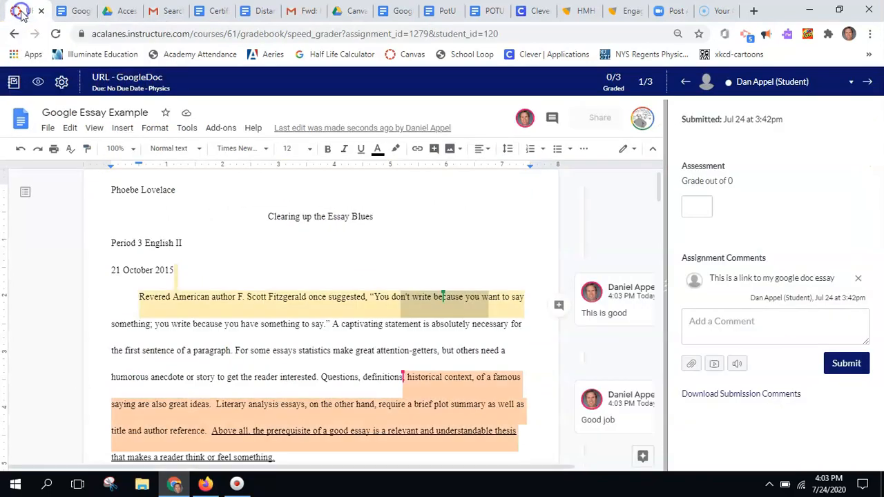
scroll(351, 350, "down", 2)
scroll(359, 348, "down", 1)
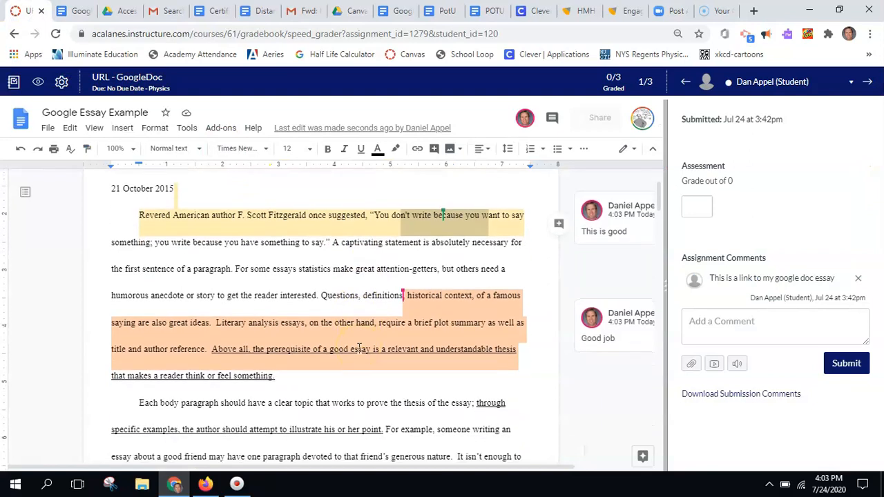
scroll(358, 348, "up", 3)
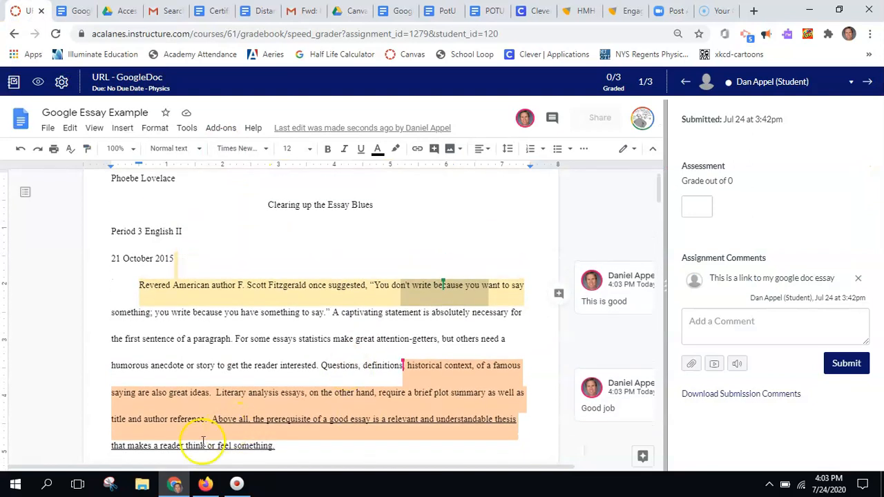
Switch to the student's Google Essay Example document in Firefox, close its sharing settings, and review the teacher's comments.
left_click(205, 485)
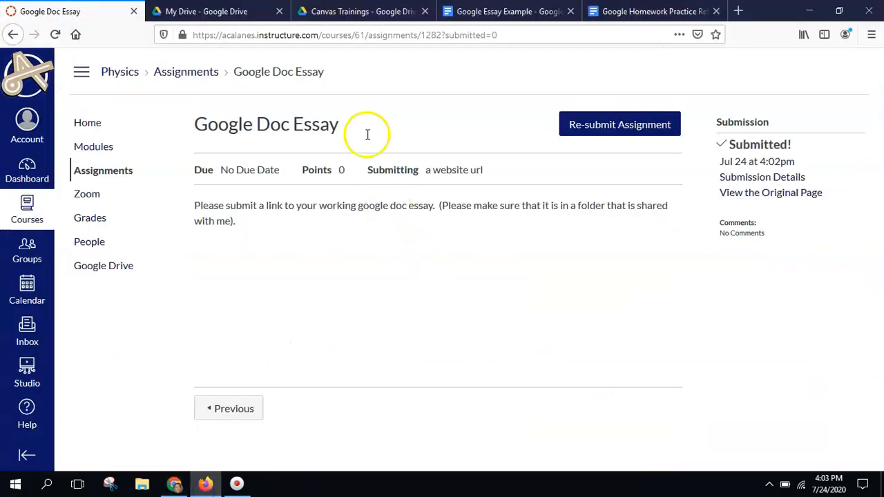
left_click(502, 14)
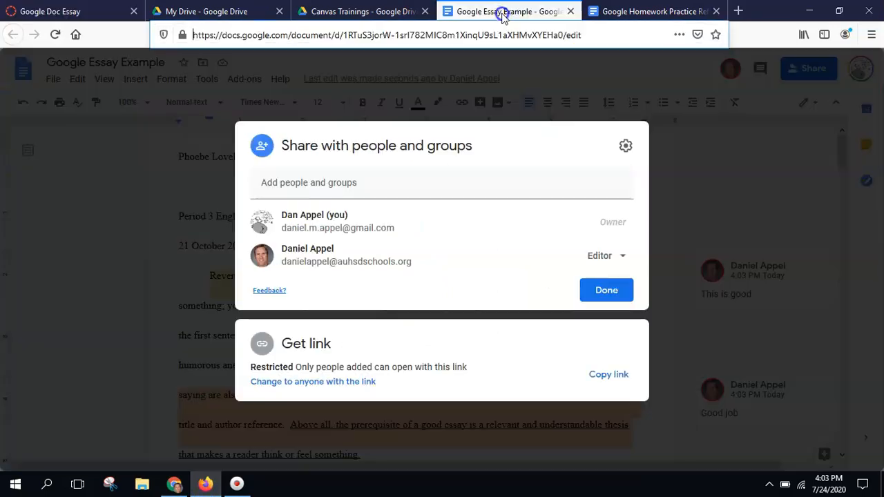
left_click(607, 291)
scroll(553, 292, "down", 2)
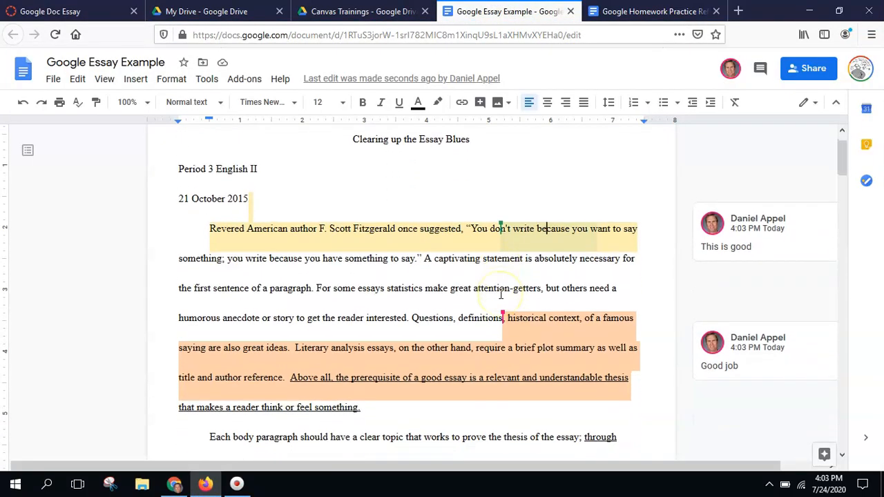
scroll(501, 294, "up", 1)
scroll(501, 293, "up", 1)
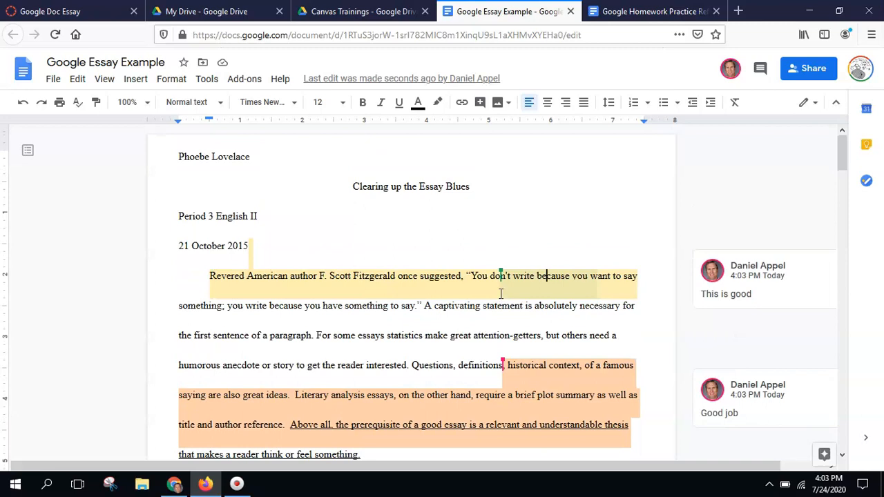
Reply "Ok" to the "This is good" comment as the student.
left_click(754, 291)
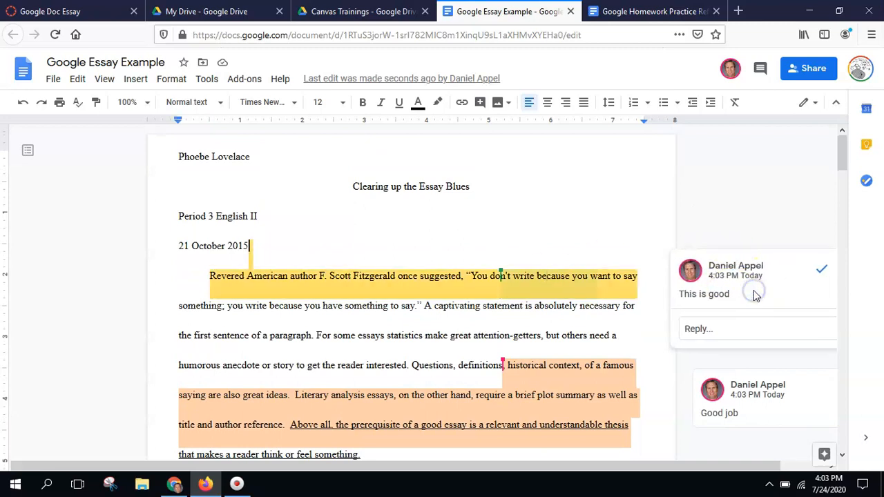
left_click(722, 329)
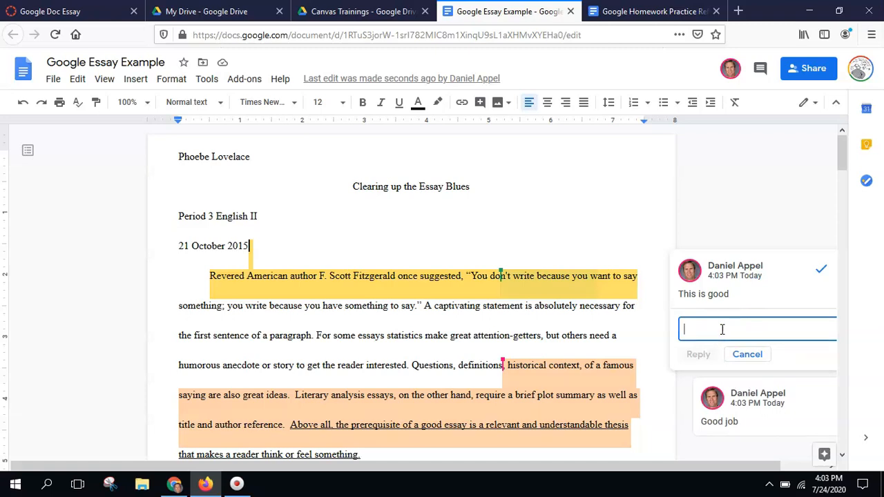
type("Ok")
left_click(701, 355)
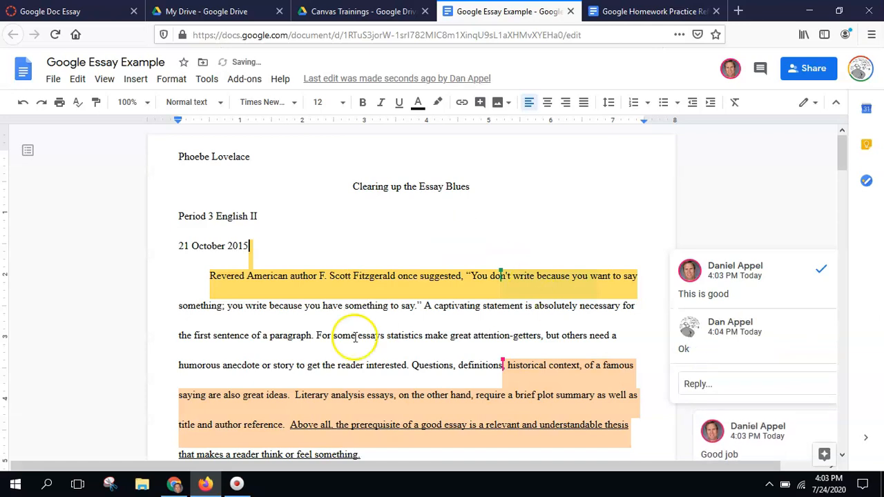
Return to SpeedGrader in Chrome, check the student's reply, then grade the submission 8 and submit the assignment comment "Resubmit".
left_click(174, 483)
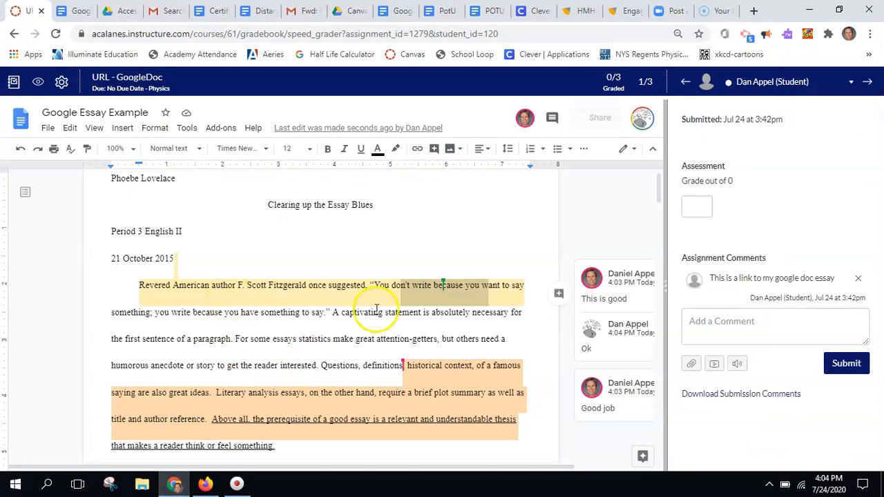
scroll(300, 237, "down", 2)
scroll(301, 238, "up", 2)
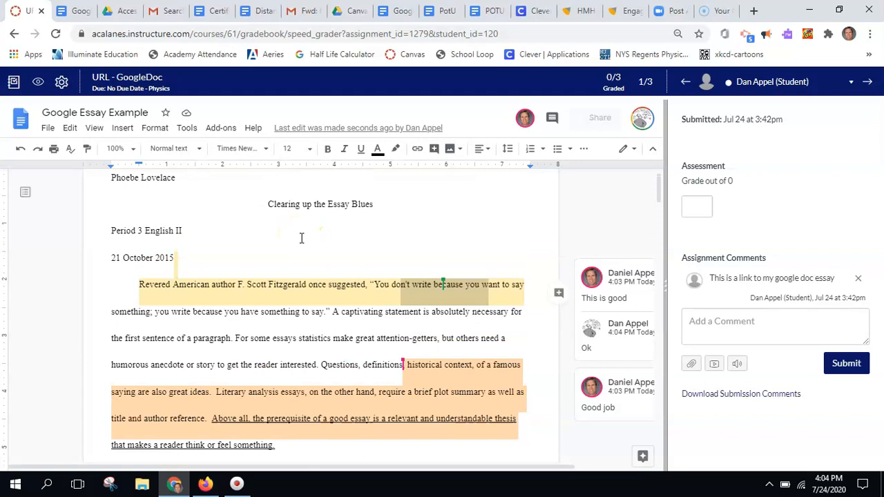
left_click(705, 317)
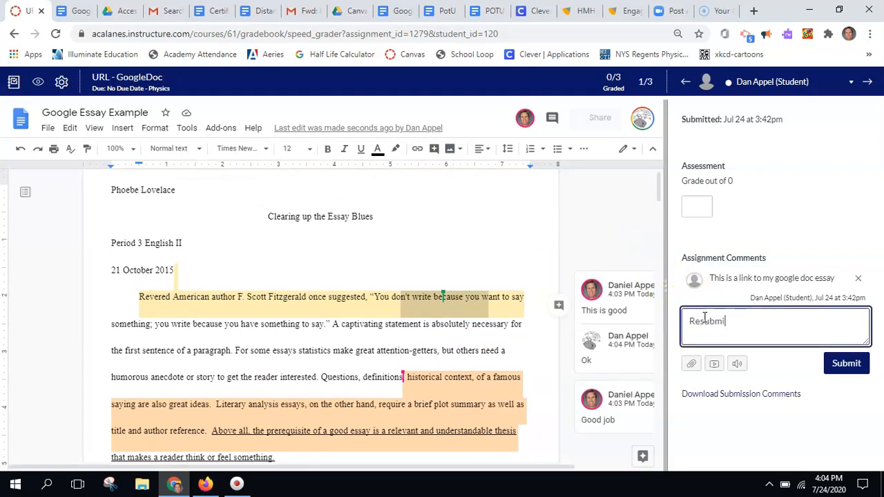
left_click(697, 204)
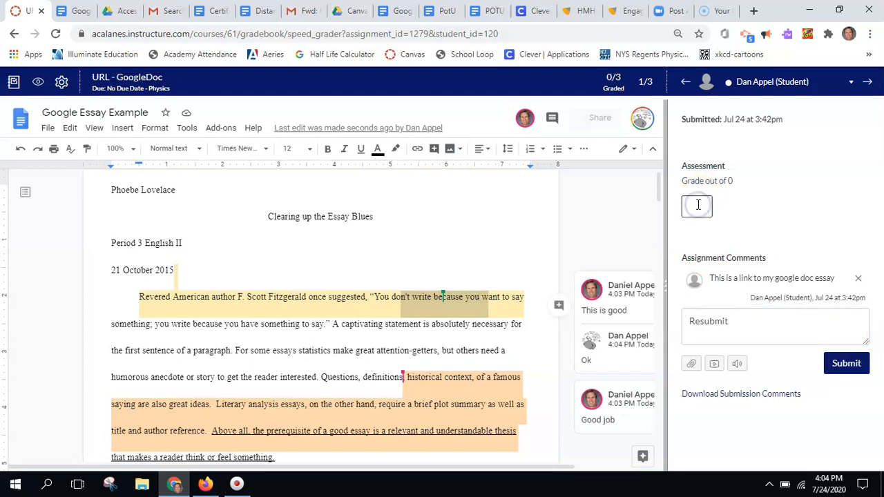
left_click(847, 364)
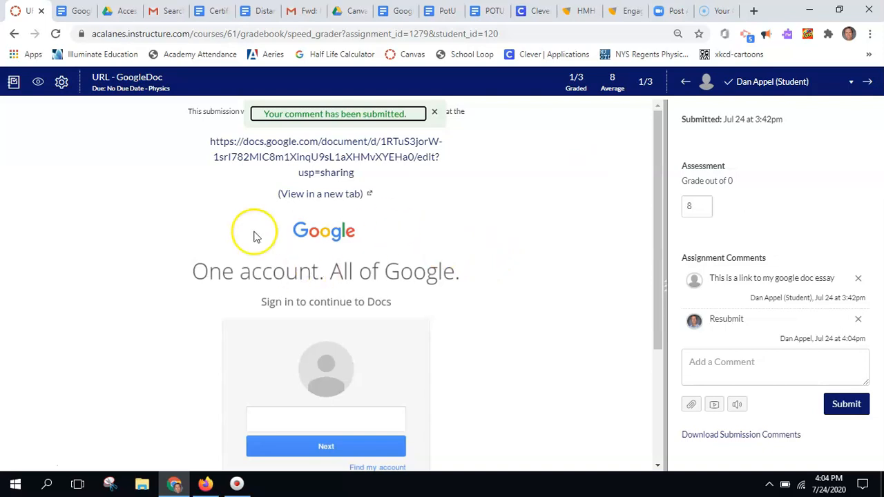
In the student's Firefox document, colour the passage around "A captivating statement" red, and return to the Google Doc Essay assignment page.
left_click(204, 487)
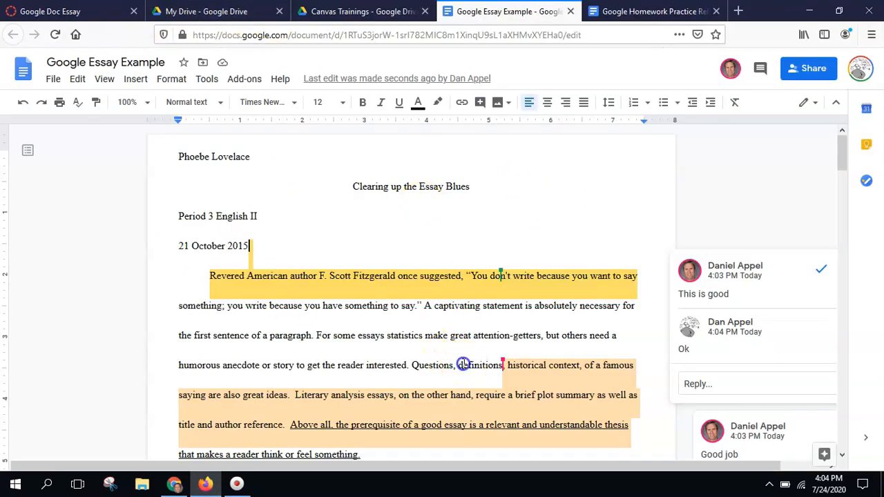
left_click_drag(463, 364, 371, 323)
left_click(418, 102)
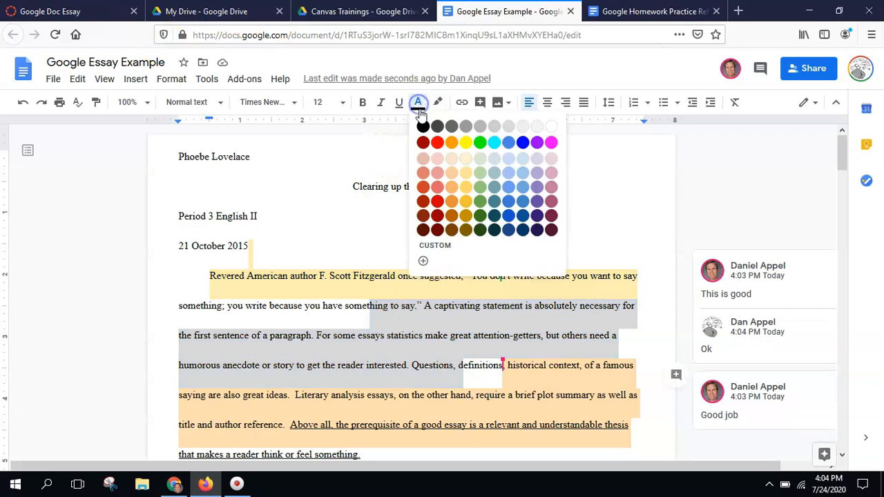
left_click(438, 143)
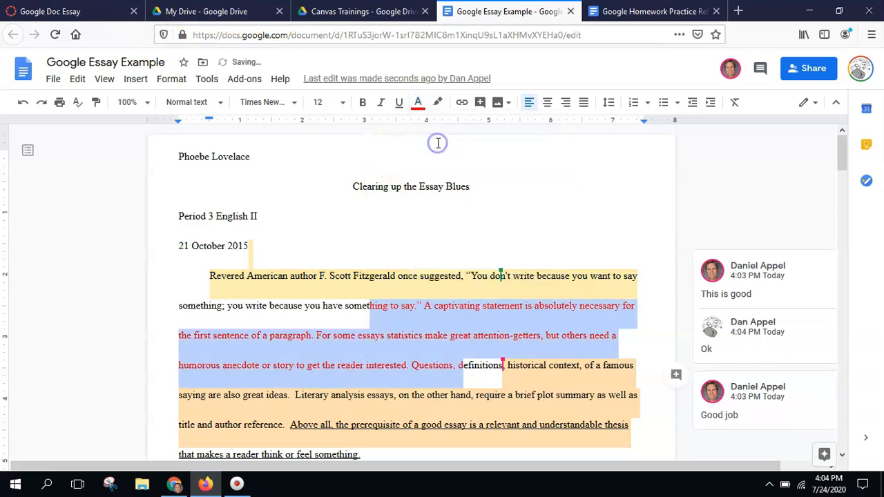
left_click(60, 11)
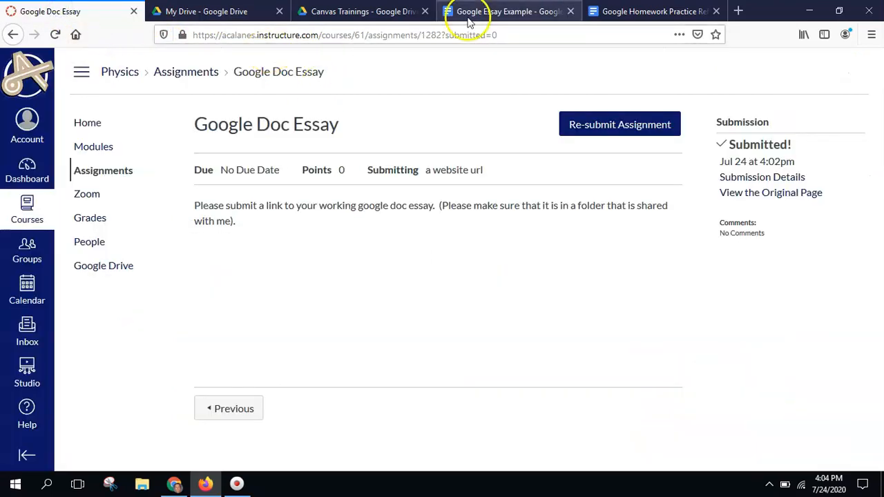
Copy the Google Essay Example document's link and resubmit the Google Doc Essay assignment with it as the website URL.
left_click(499, 21)
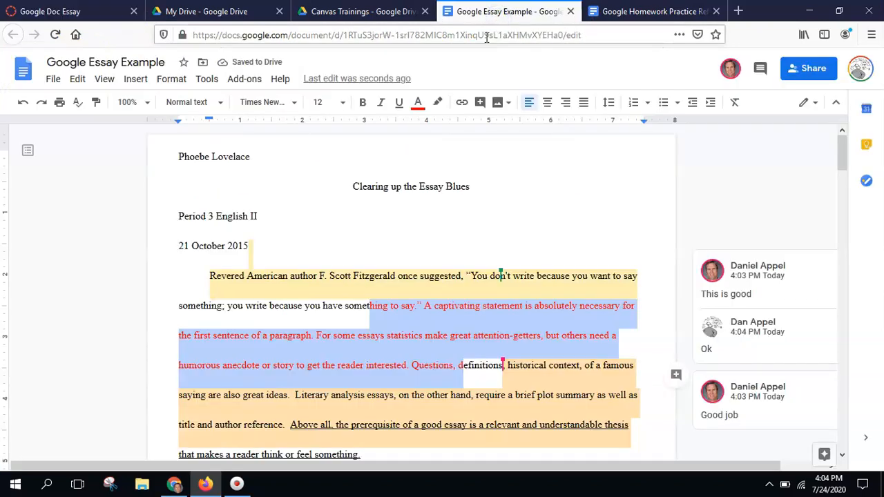
left_click(487, 35)
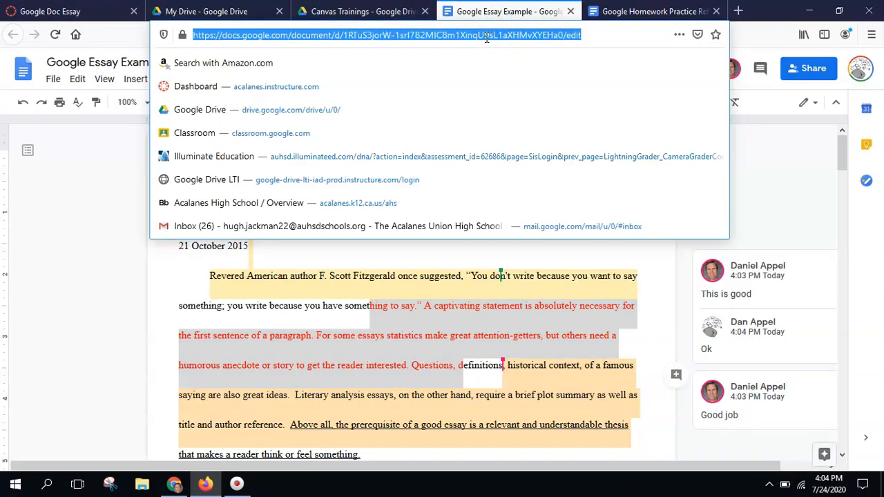
left_click(77, 11)
left_click(594, 128)
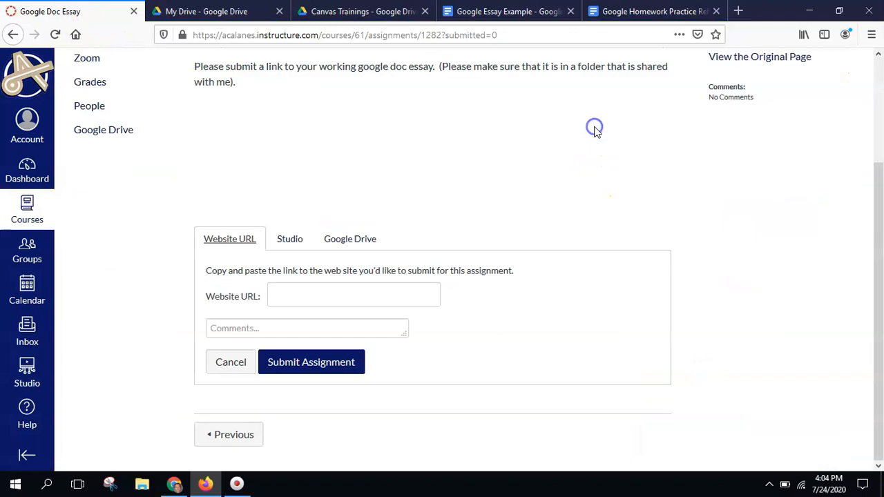
left_click(353, 297)
key("ctrl+v")
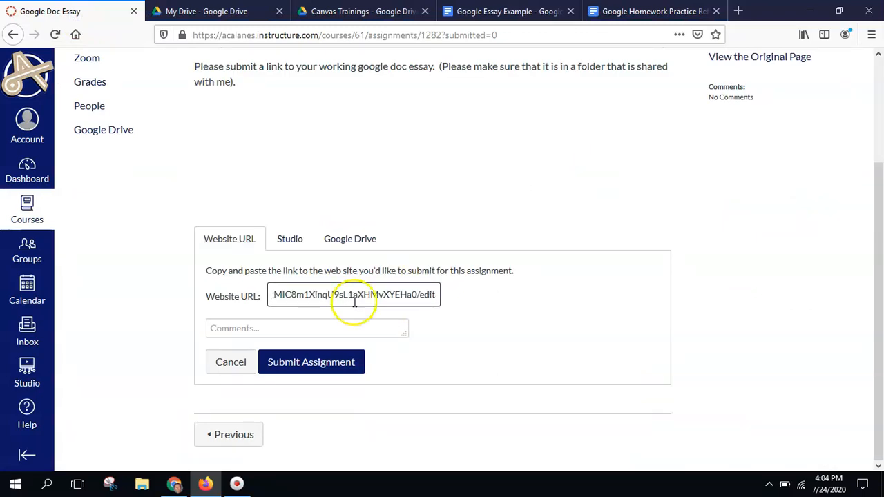
left_click(302, 362)
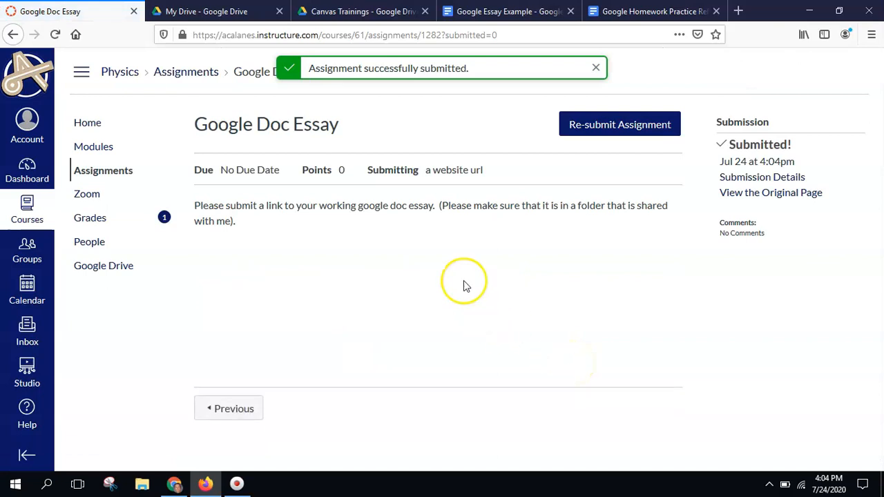
Switch to SpeedGrader in Chrome, reload it, and open the submitted document link to review the student's revisions and comment replies.
left_click(174, 482)
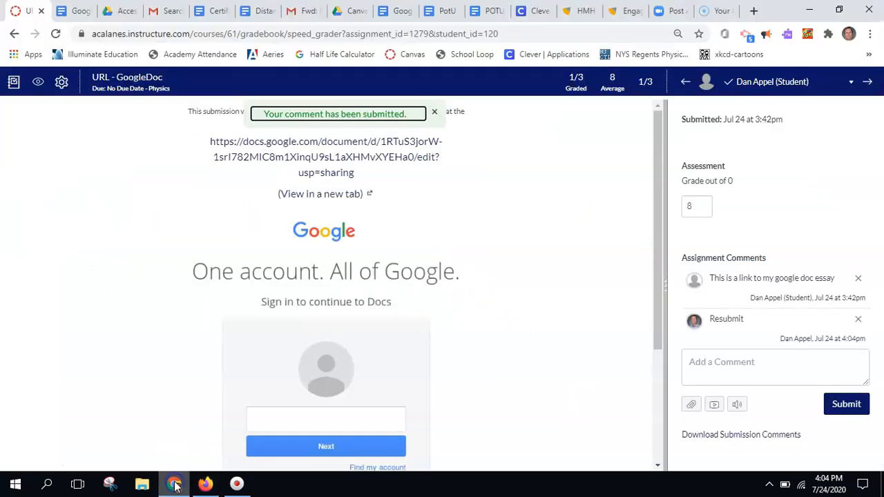
left_click(55, 33)
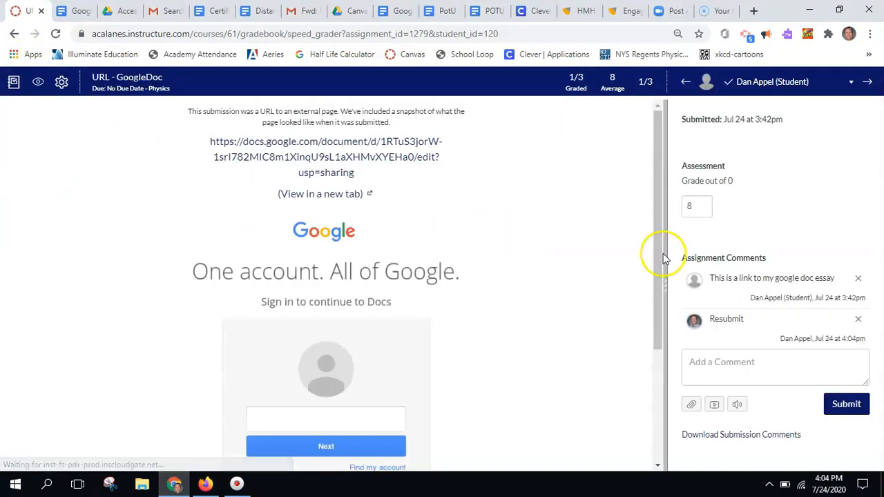
left_click(348, 158)
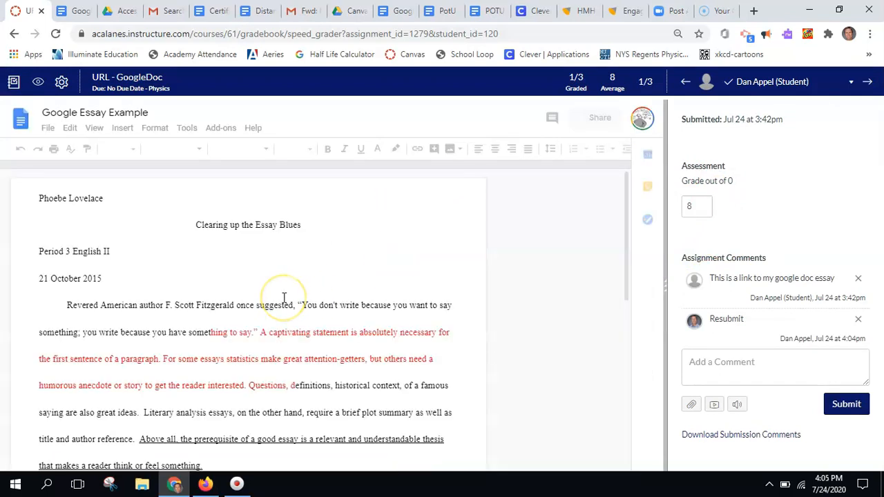
scroll(284, 298, "down", 1)
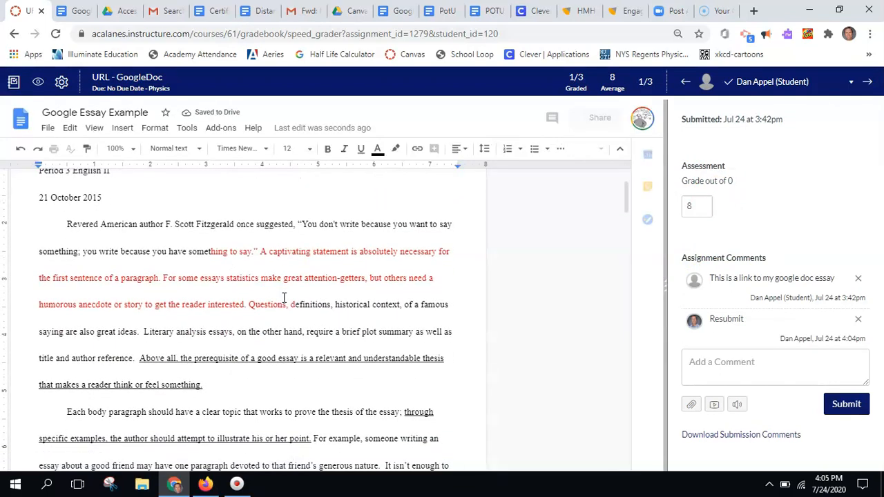
scroll(284, 298, "up", 1)
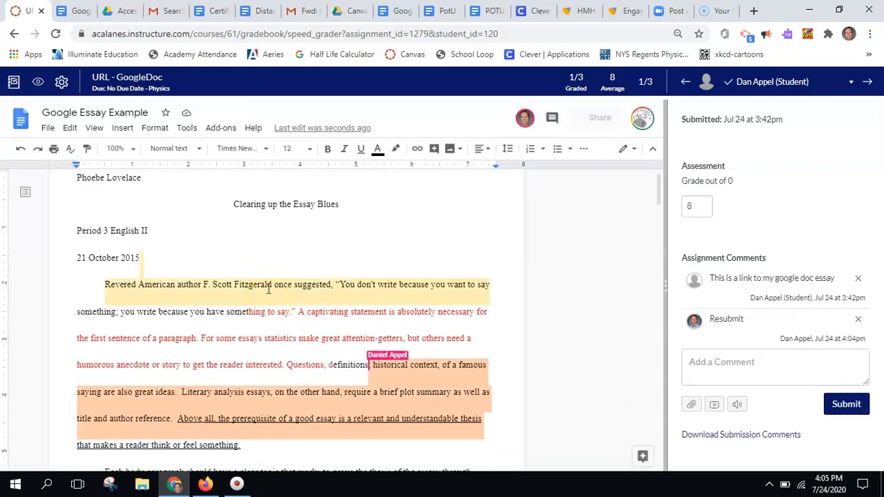
scroll(269, 289, "down", 1)
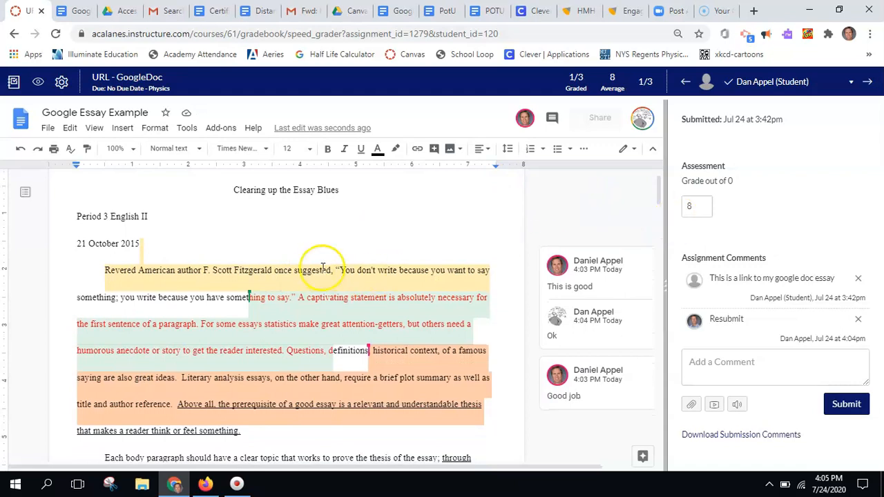
scroll(318, 267, "up", 1)
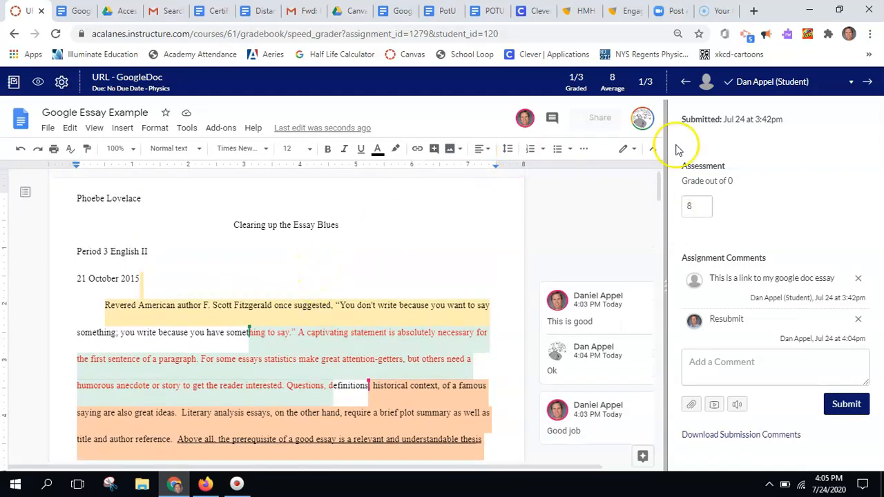